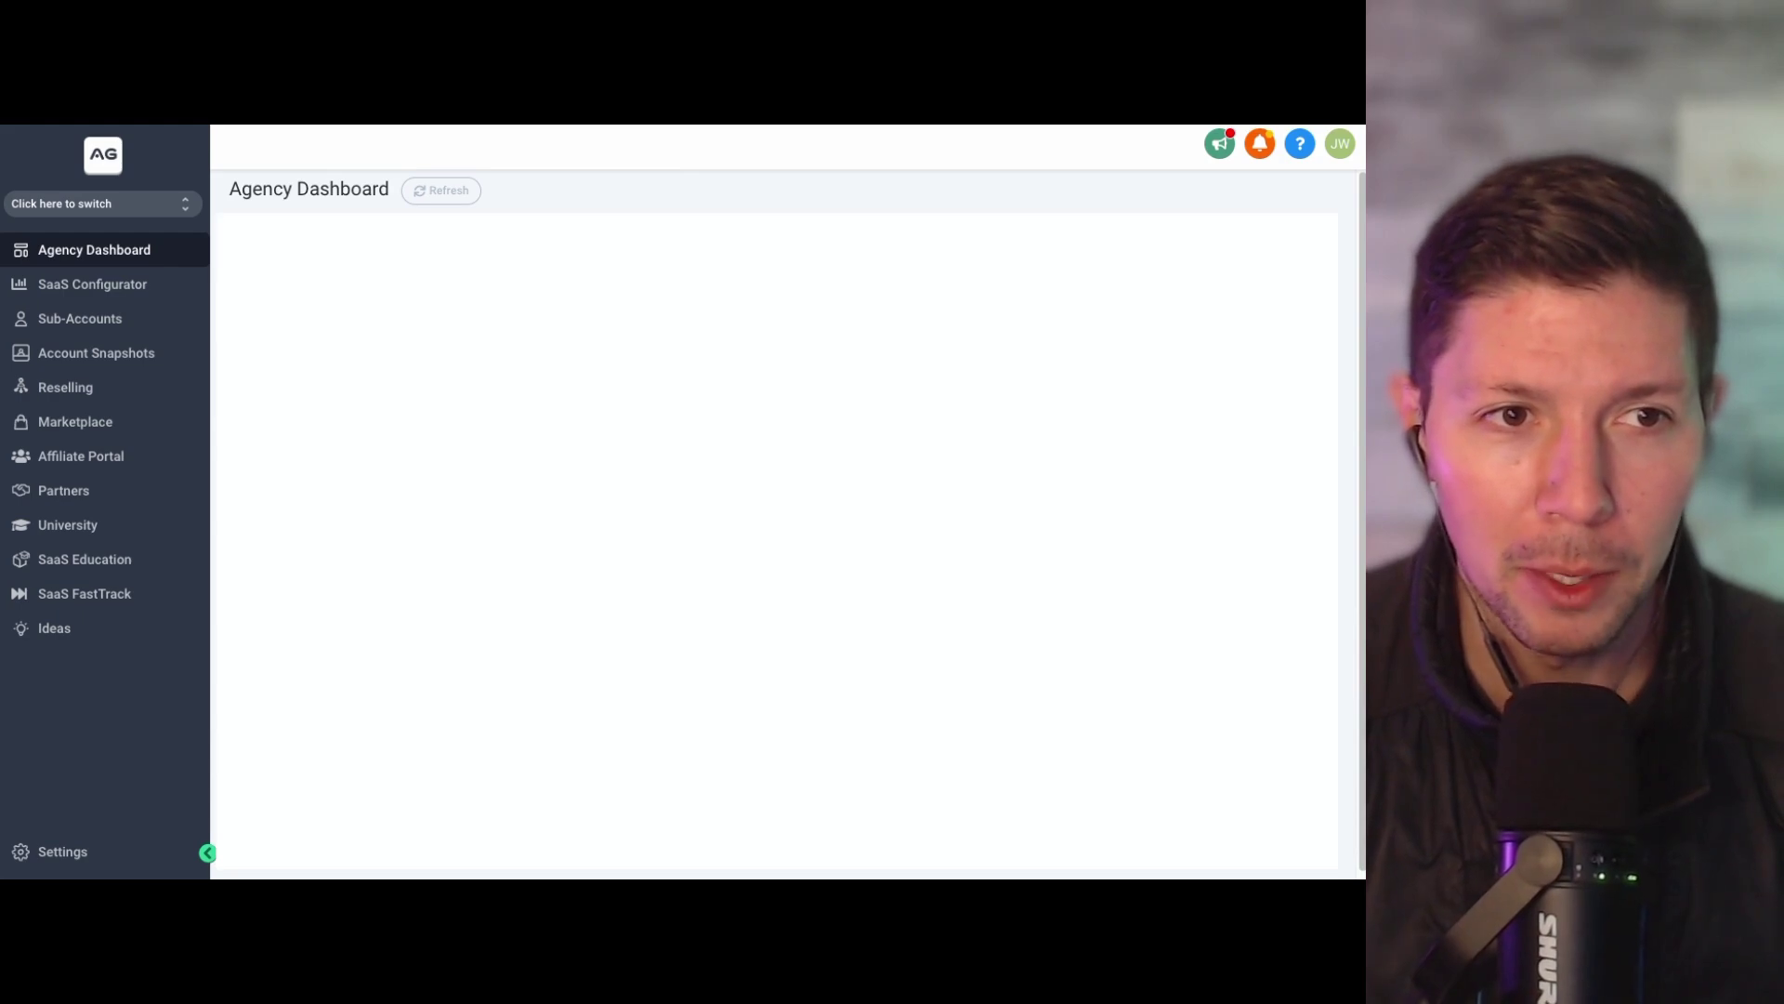
Open the agency's Sub-Accounts list
left_click(90, 325)
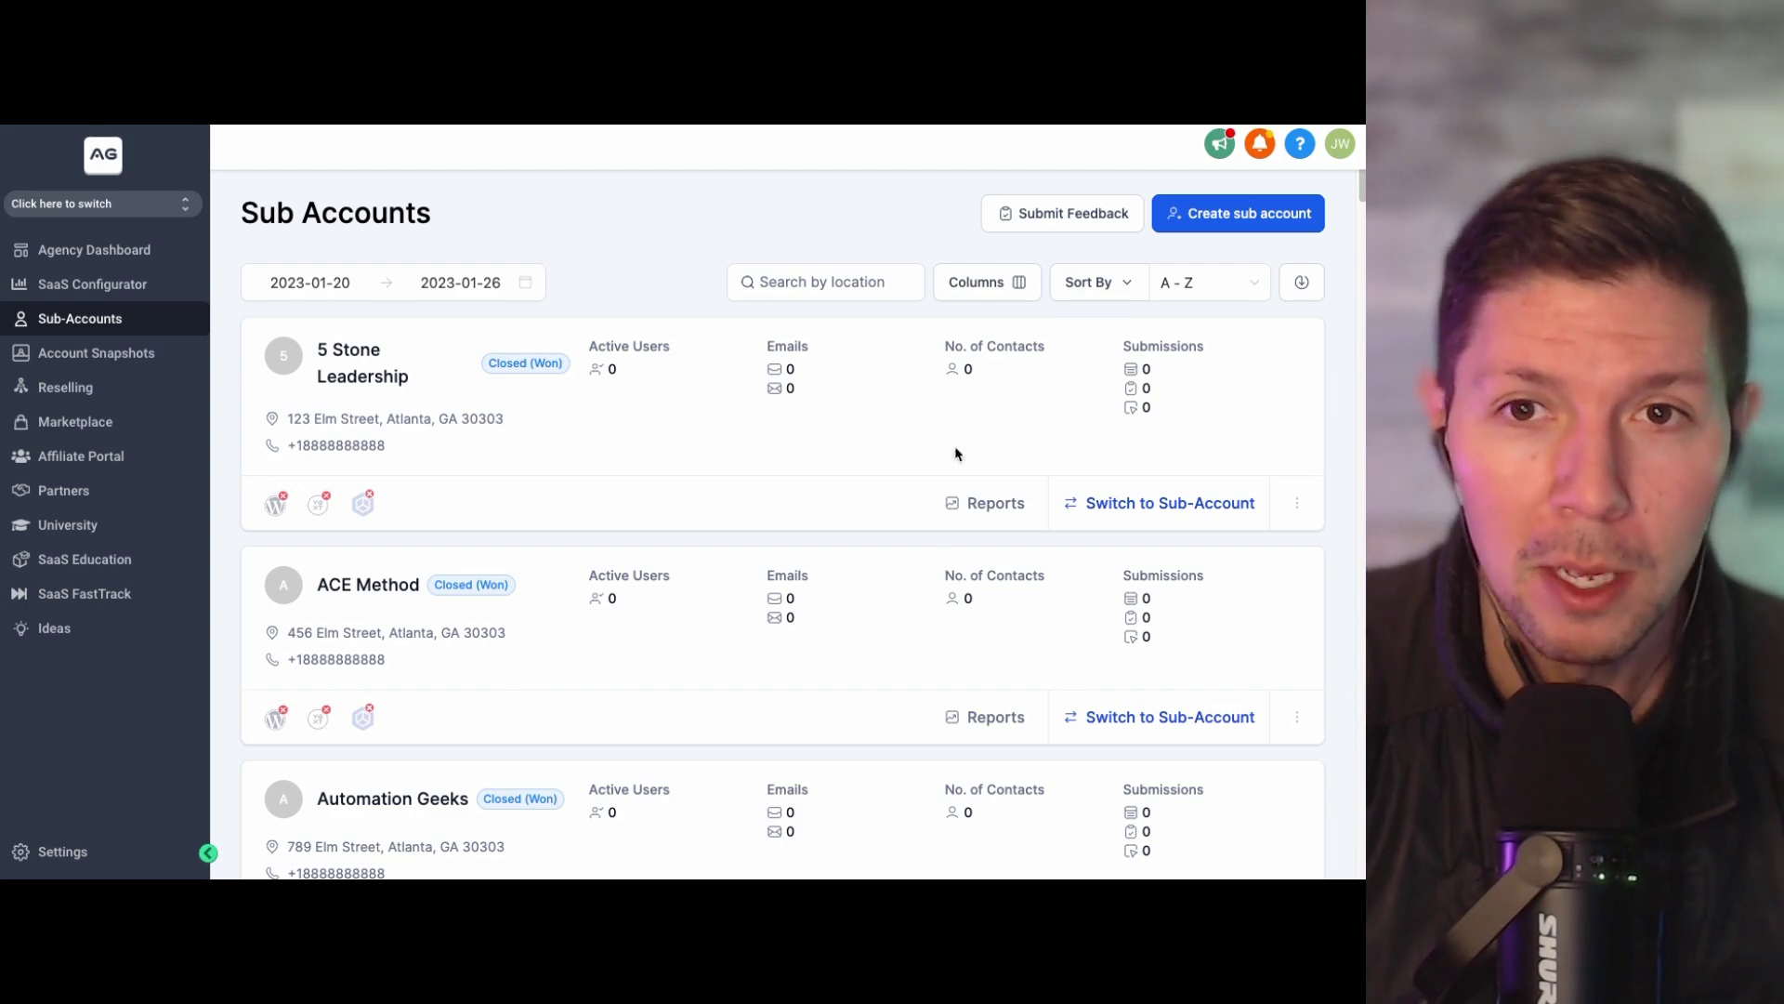
Start a new sub-account as a Regular (non-SaaS) account from the Blank Snapshot
left_click(1238, 223)
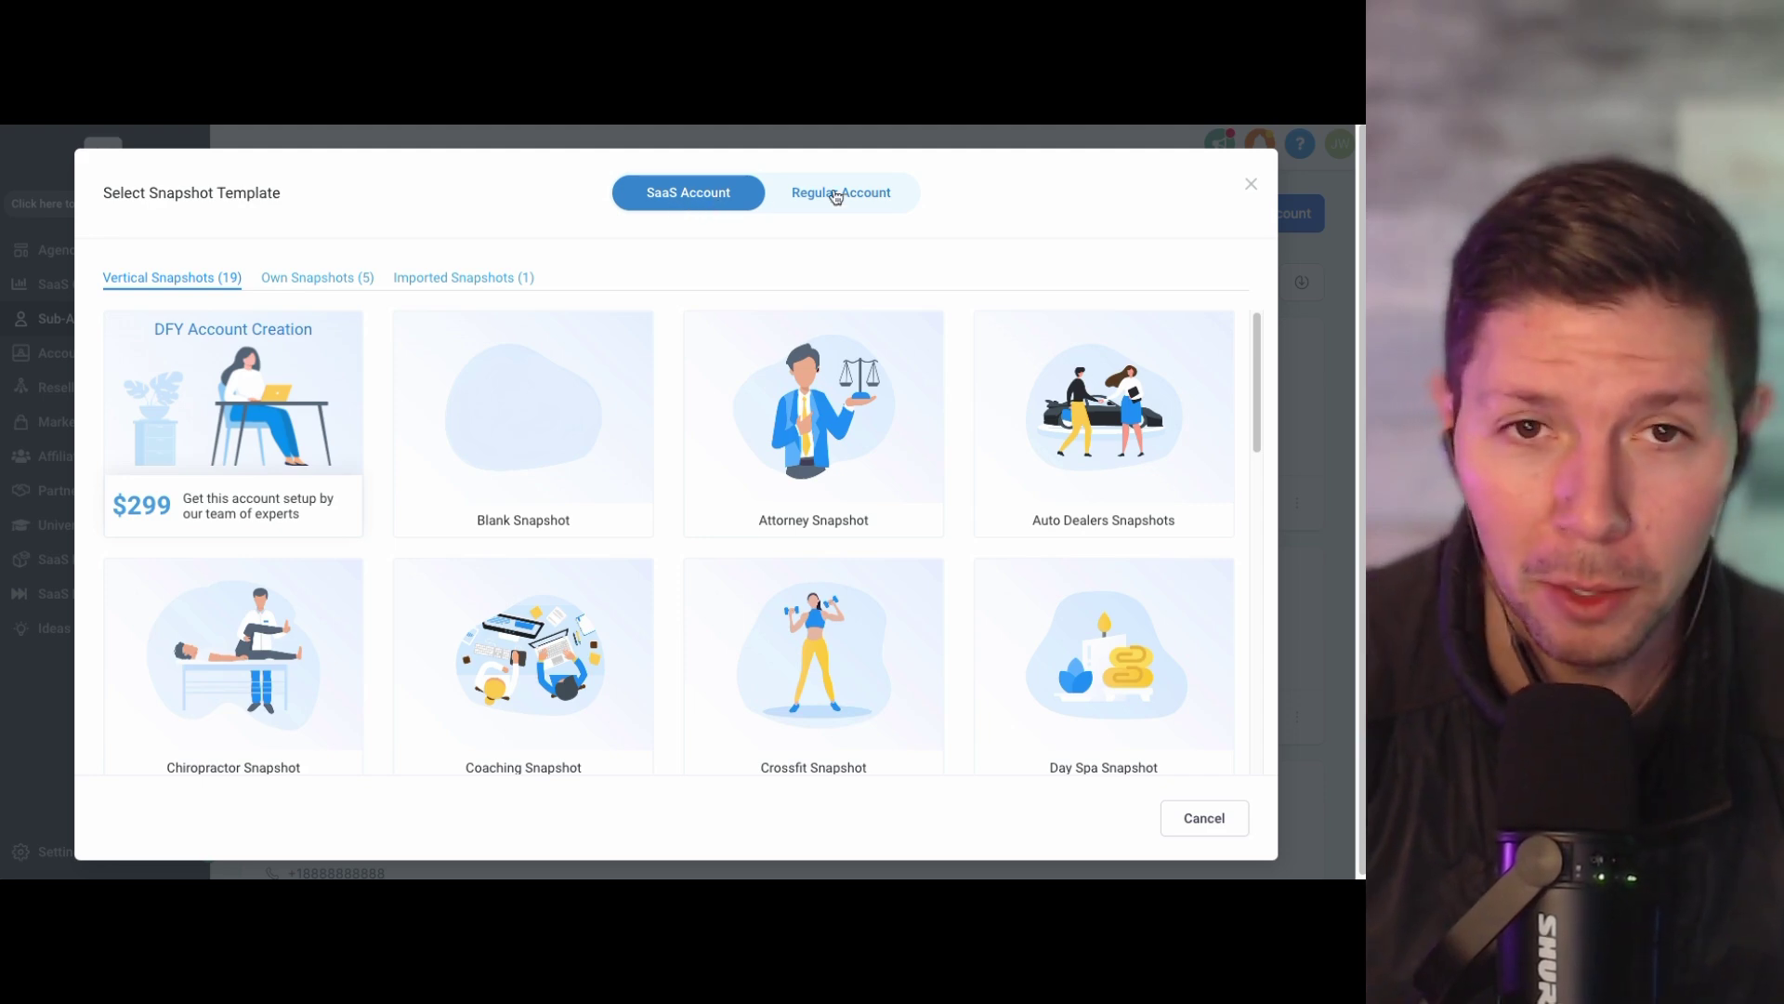
left_click(856, 201)
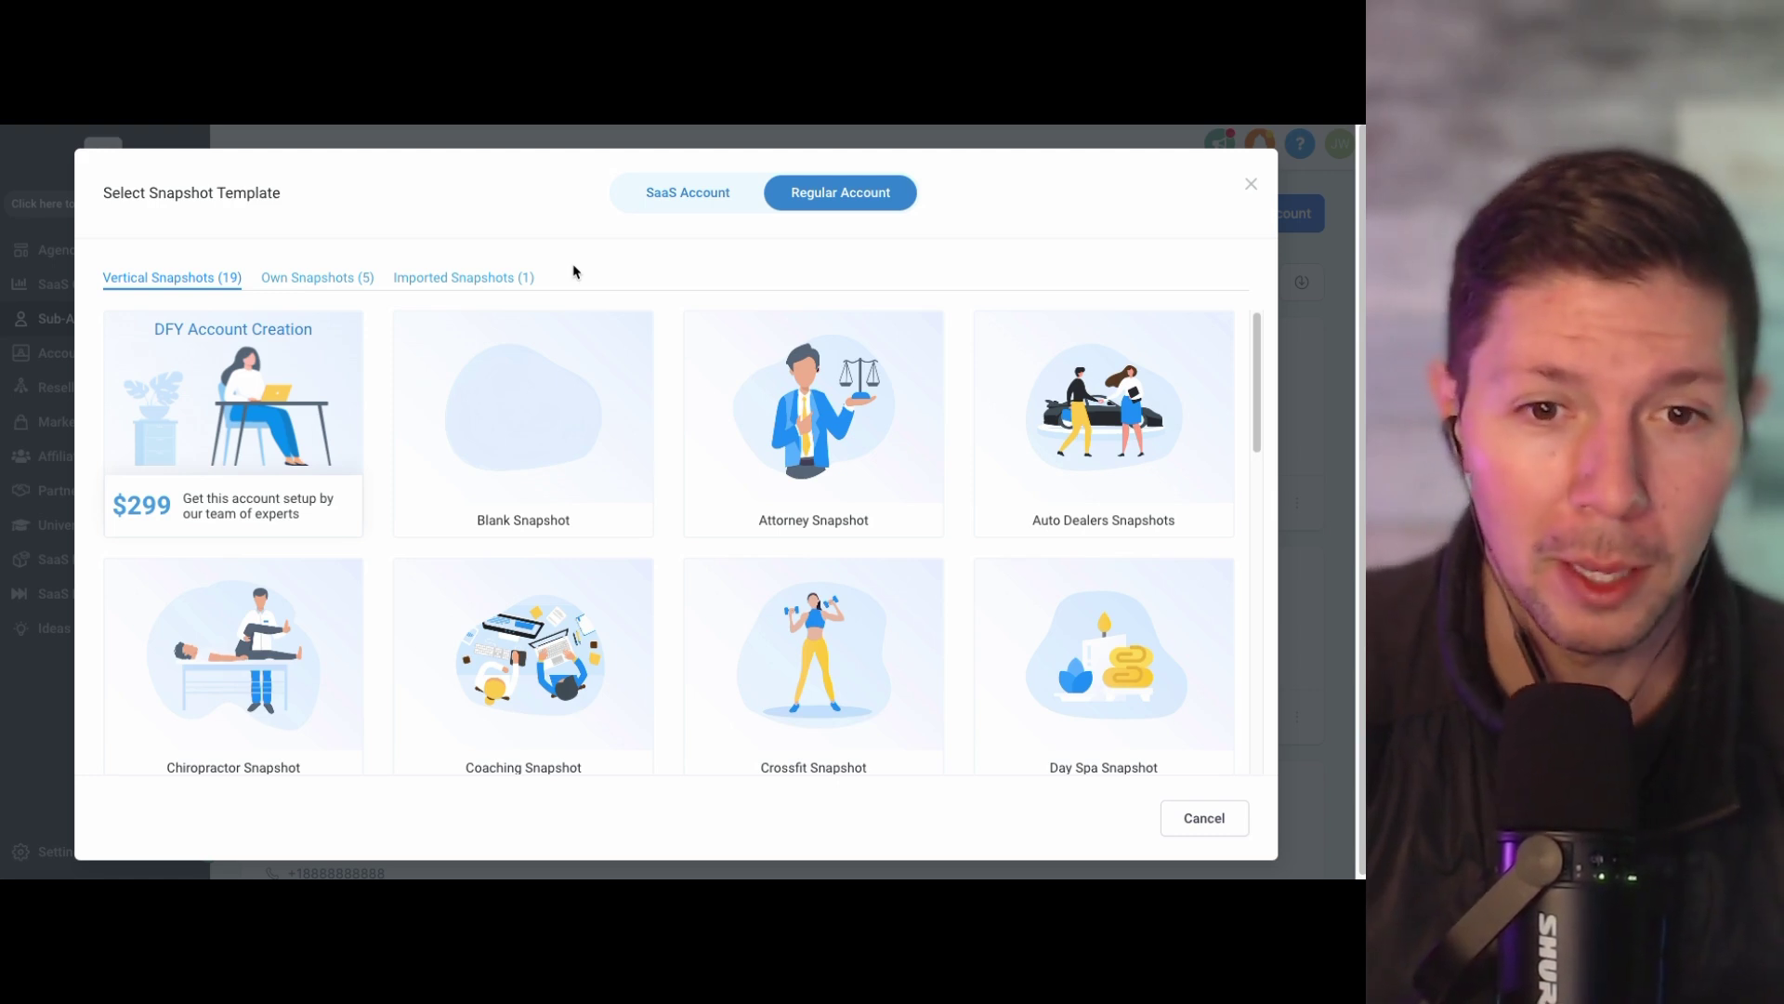
mouse_move(749, 506)
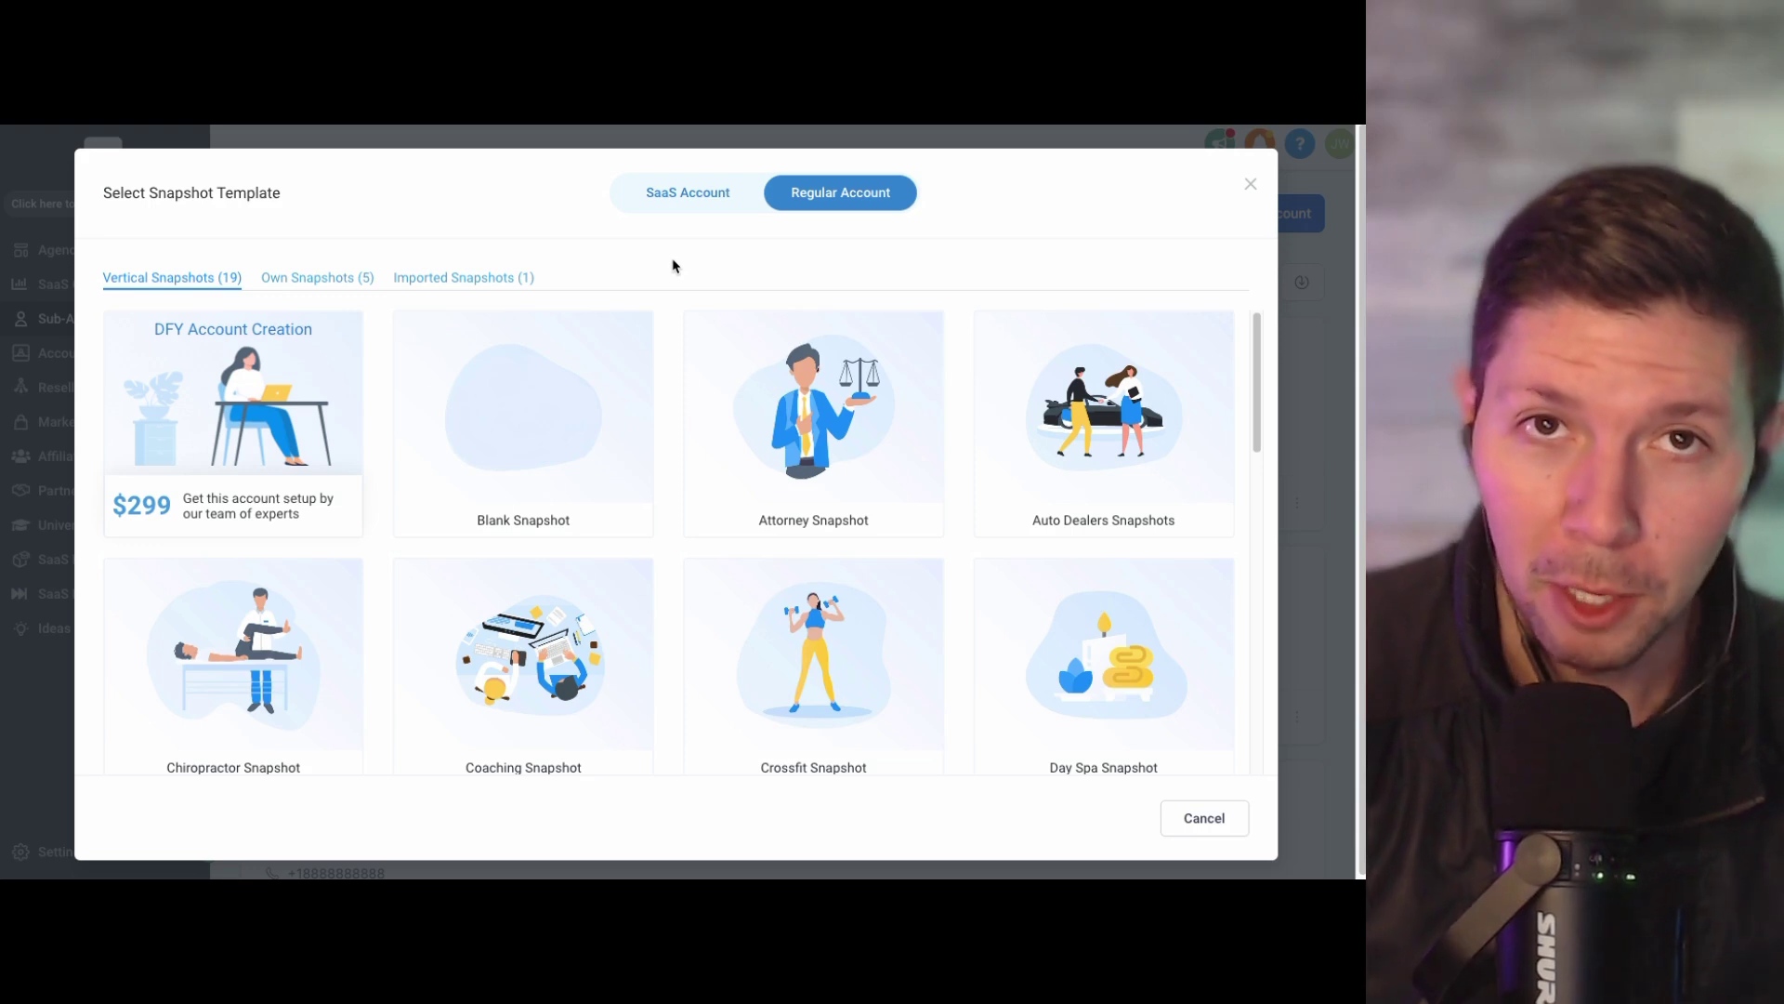
mouse_move(522, 444)
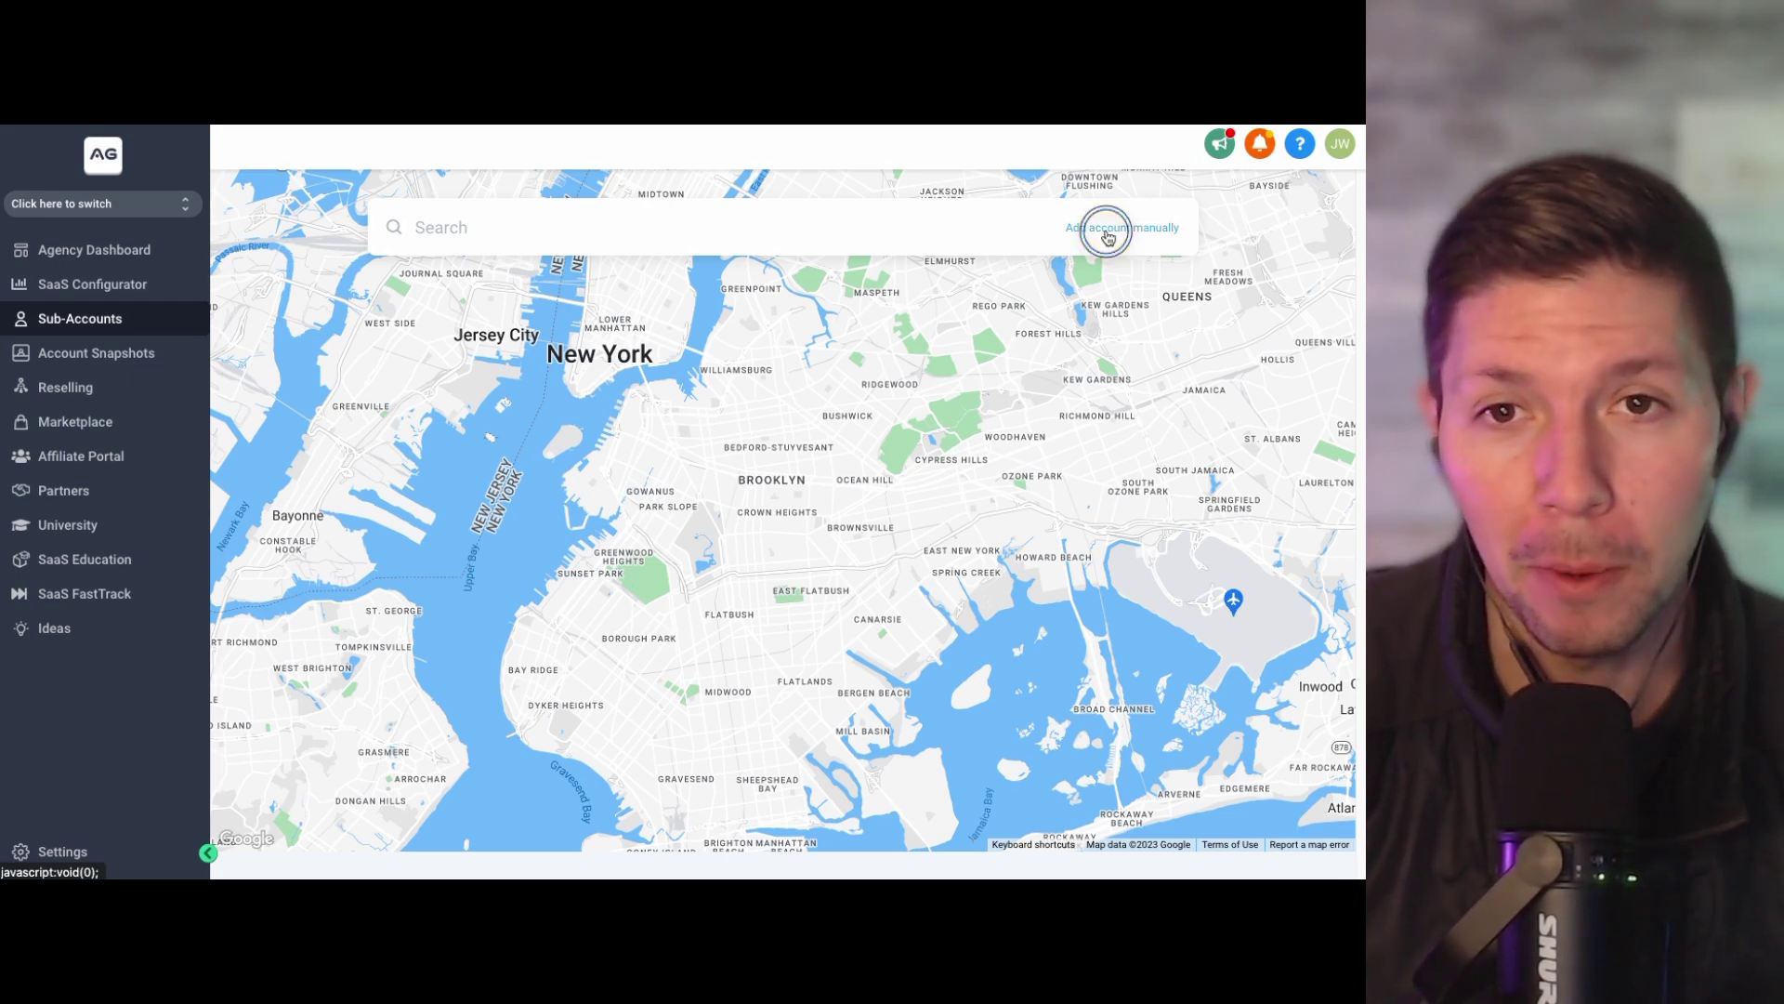
Manually enter Cool Presidents Club's owner contact and Atlanta, Georgia details with New York time zone, then save
left_click(1108, 231)
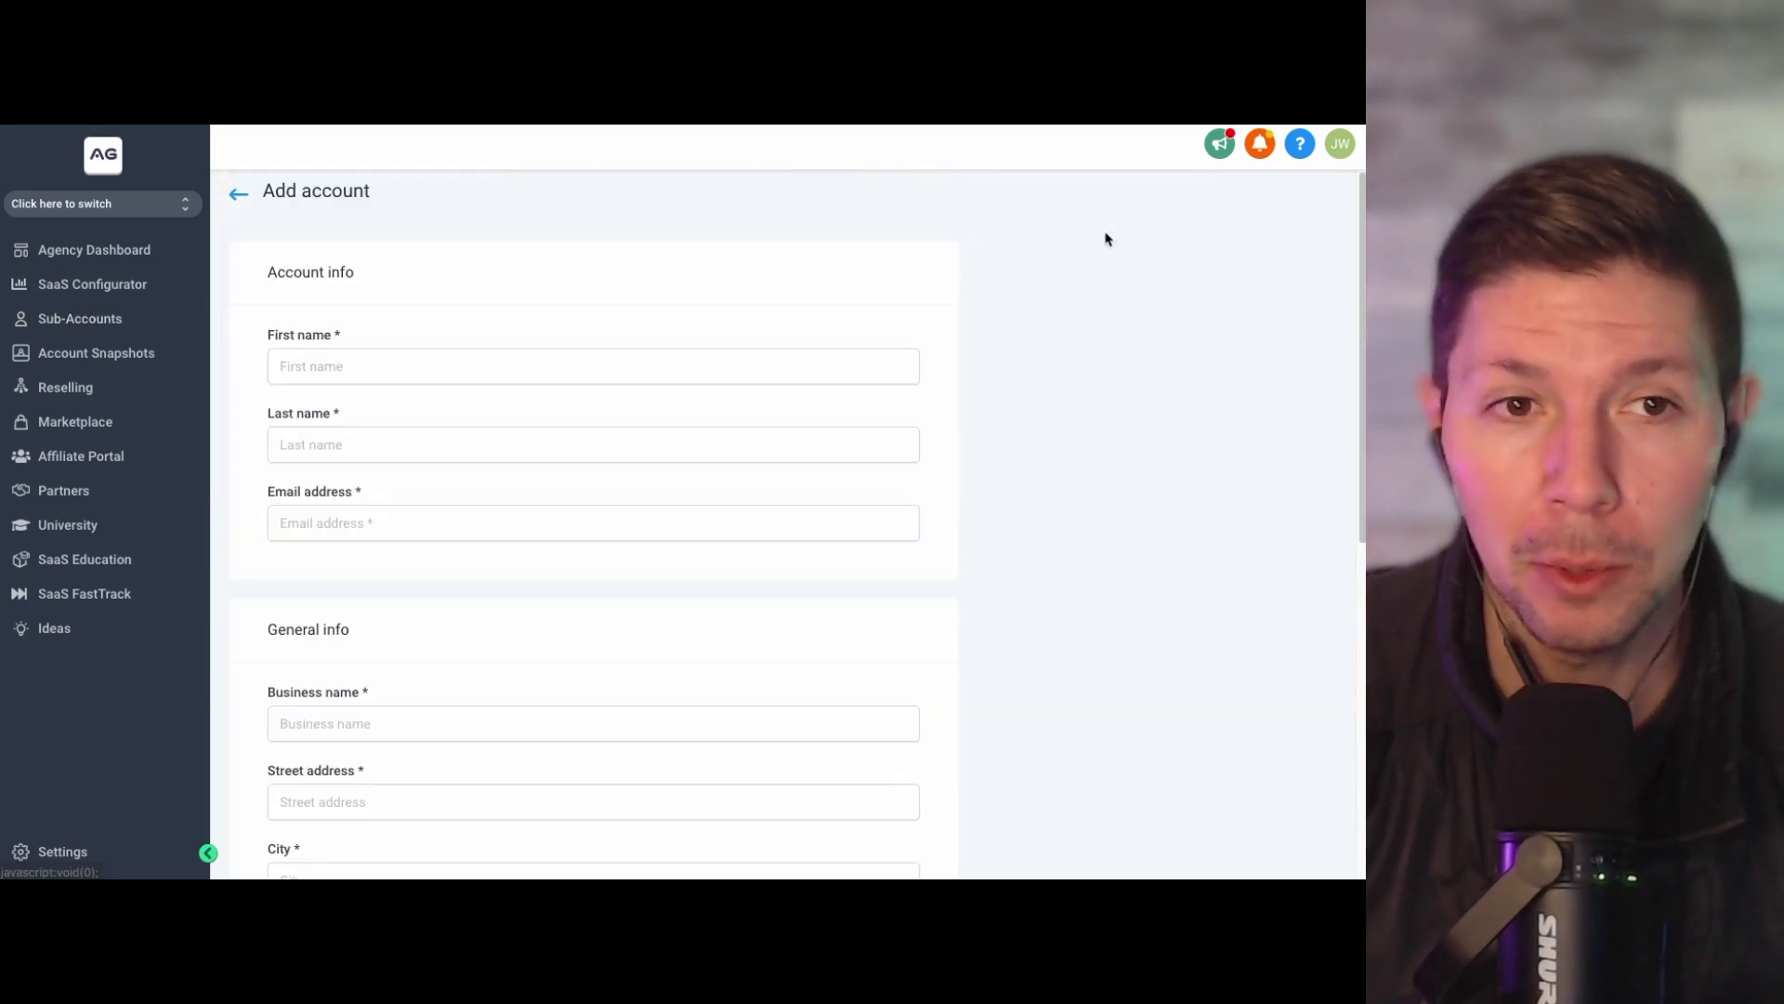
left_click(388, 358)
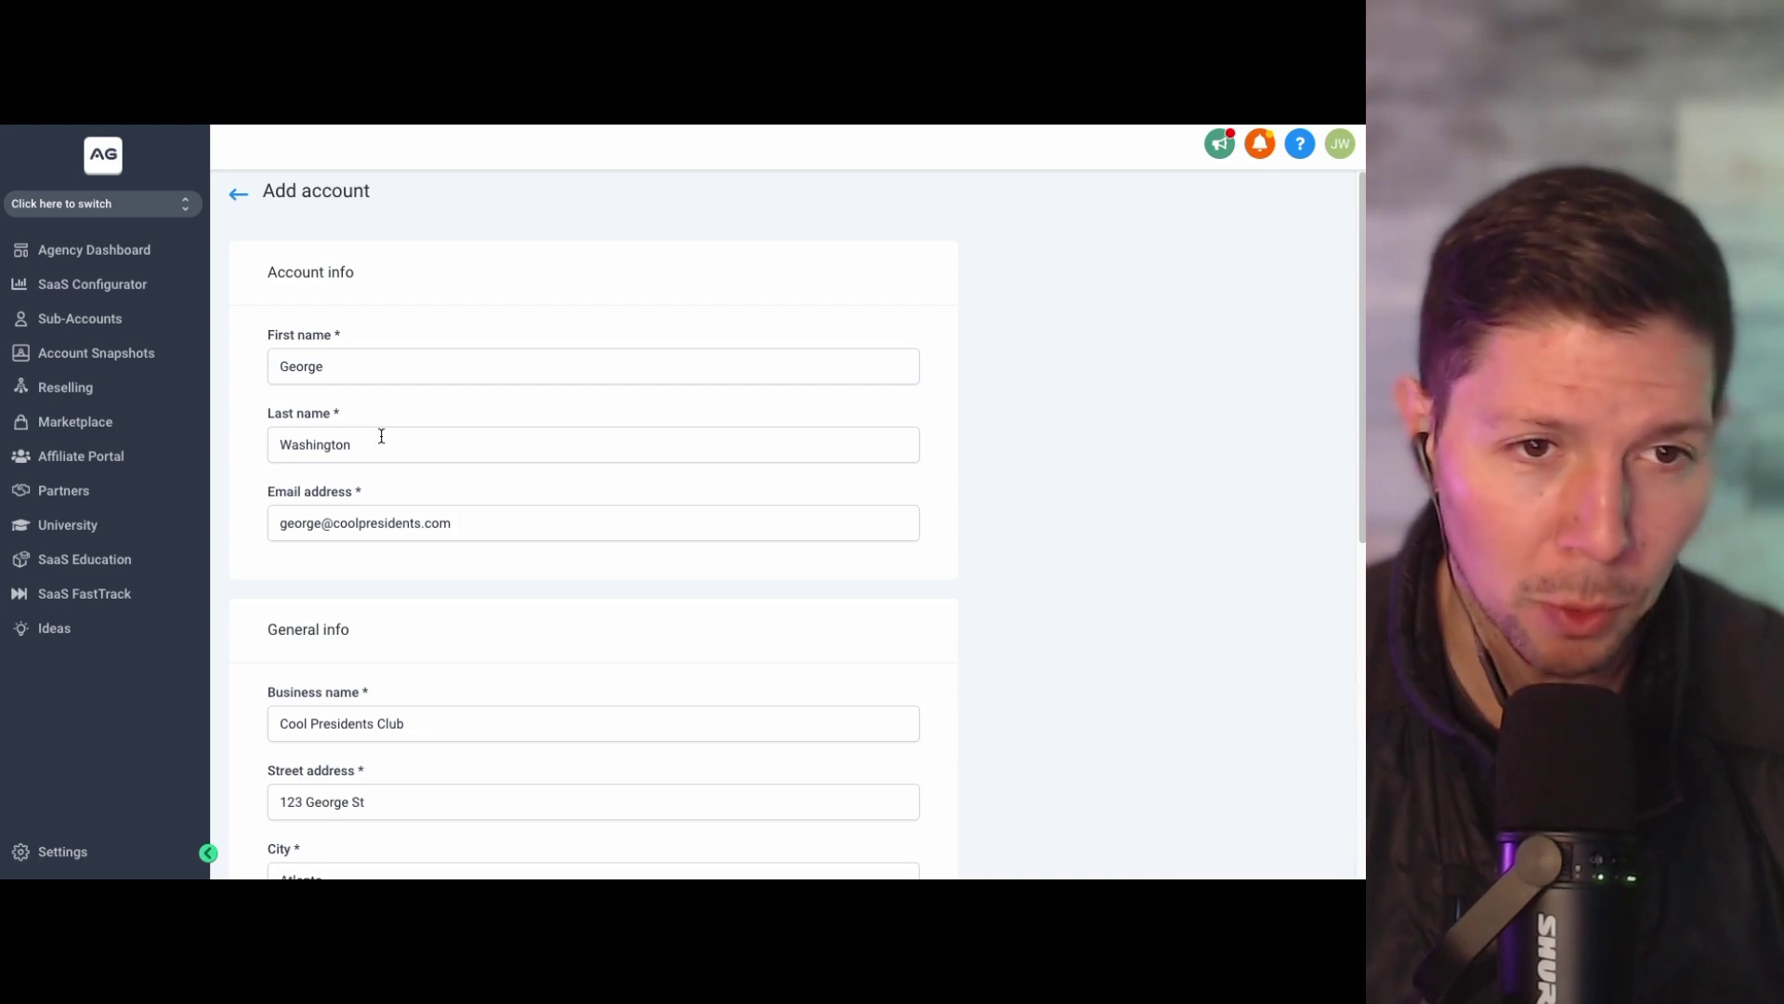
scroll(364, 522, "down", 2)
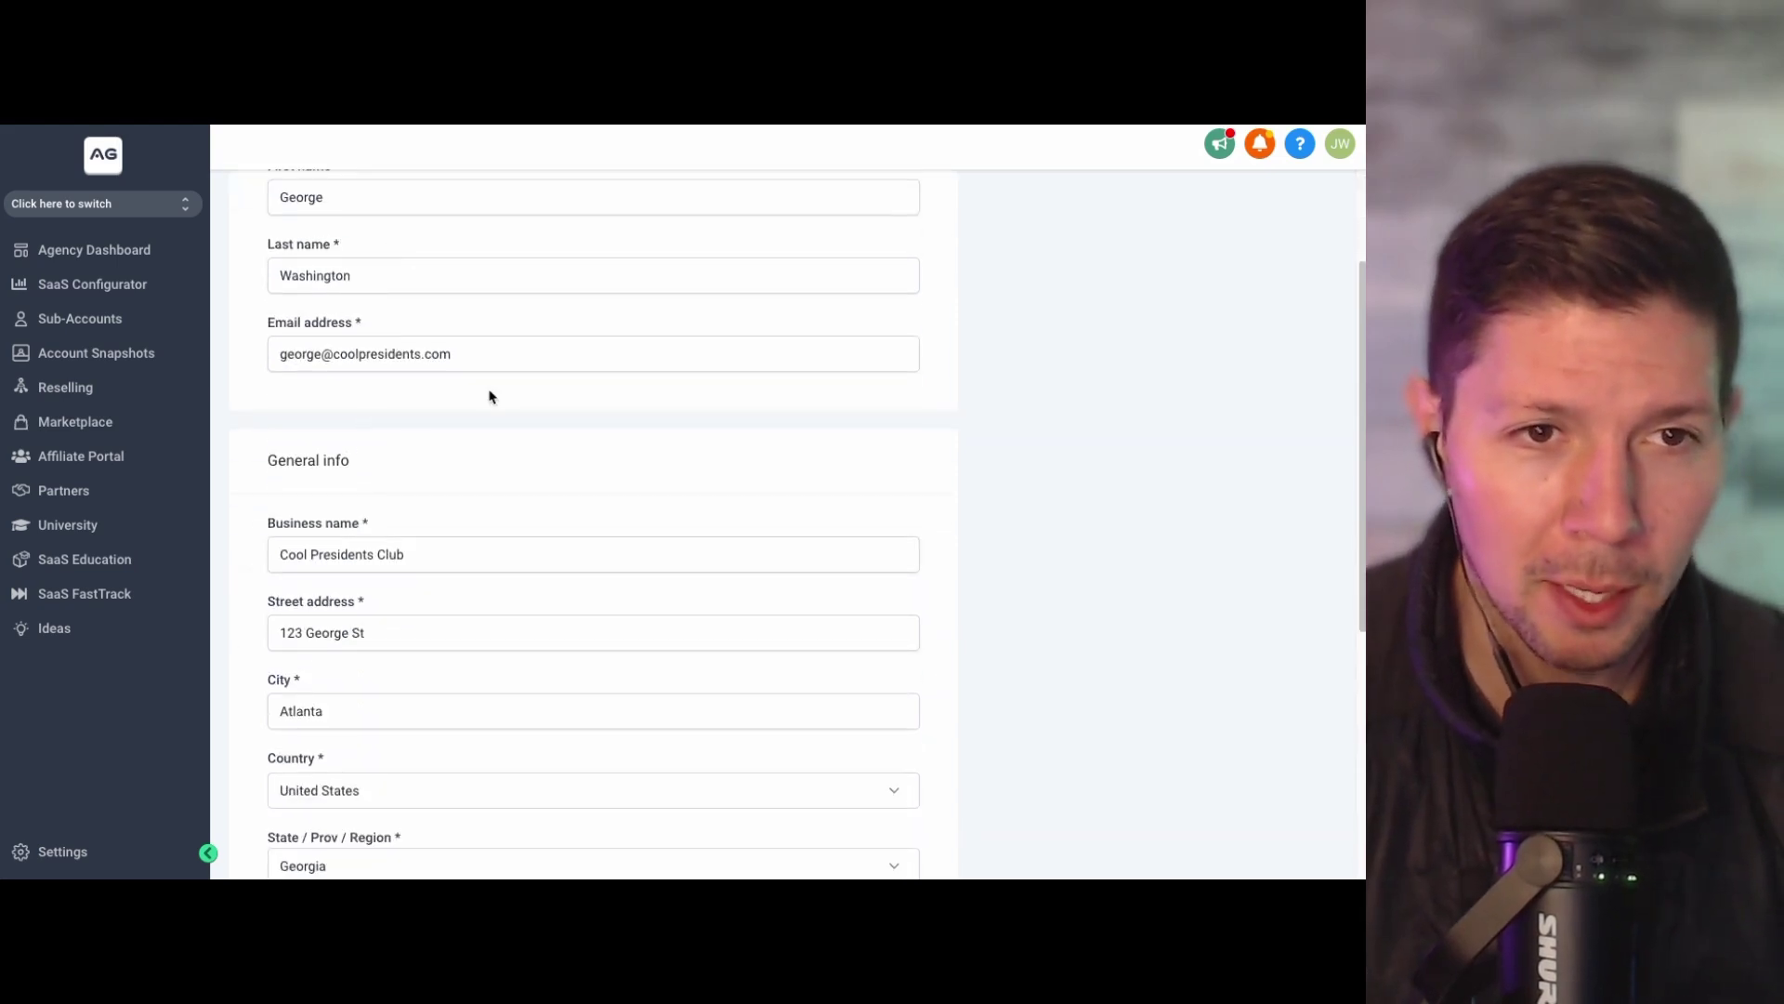
scroll(437, 315, "up", 2)
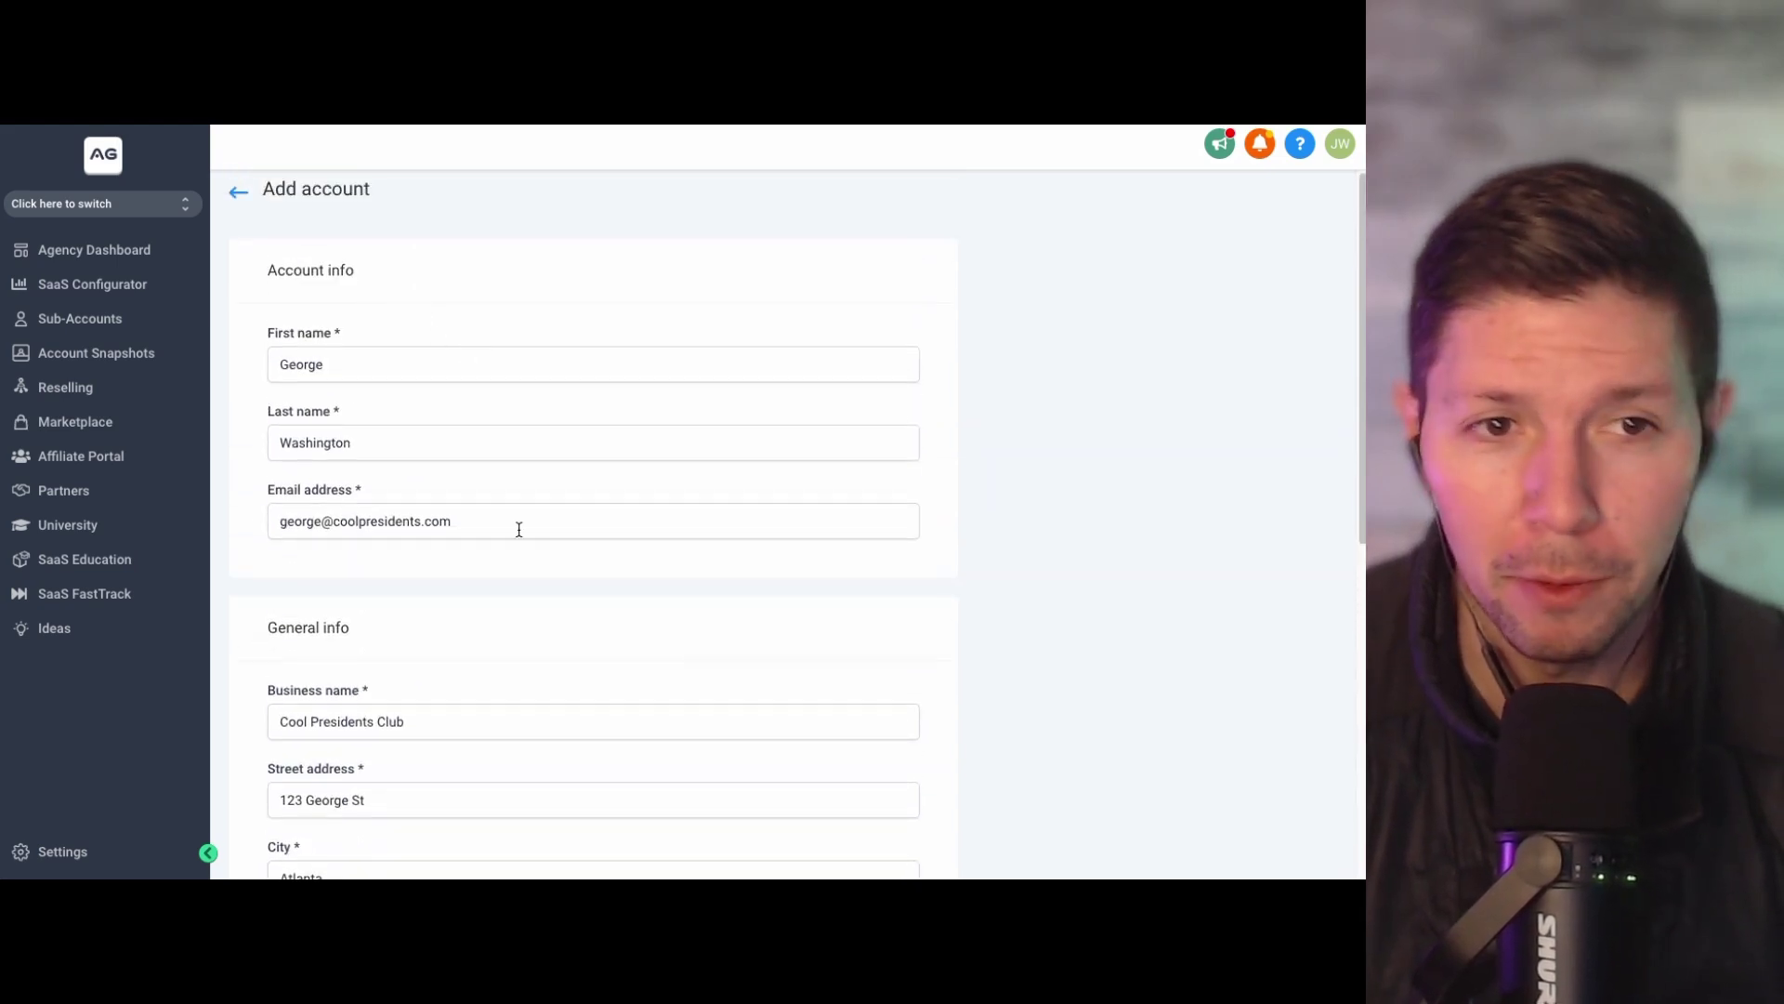
scroll(390, 483, "down", 2)
scroll(358, 460, "down", 2)
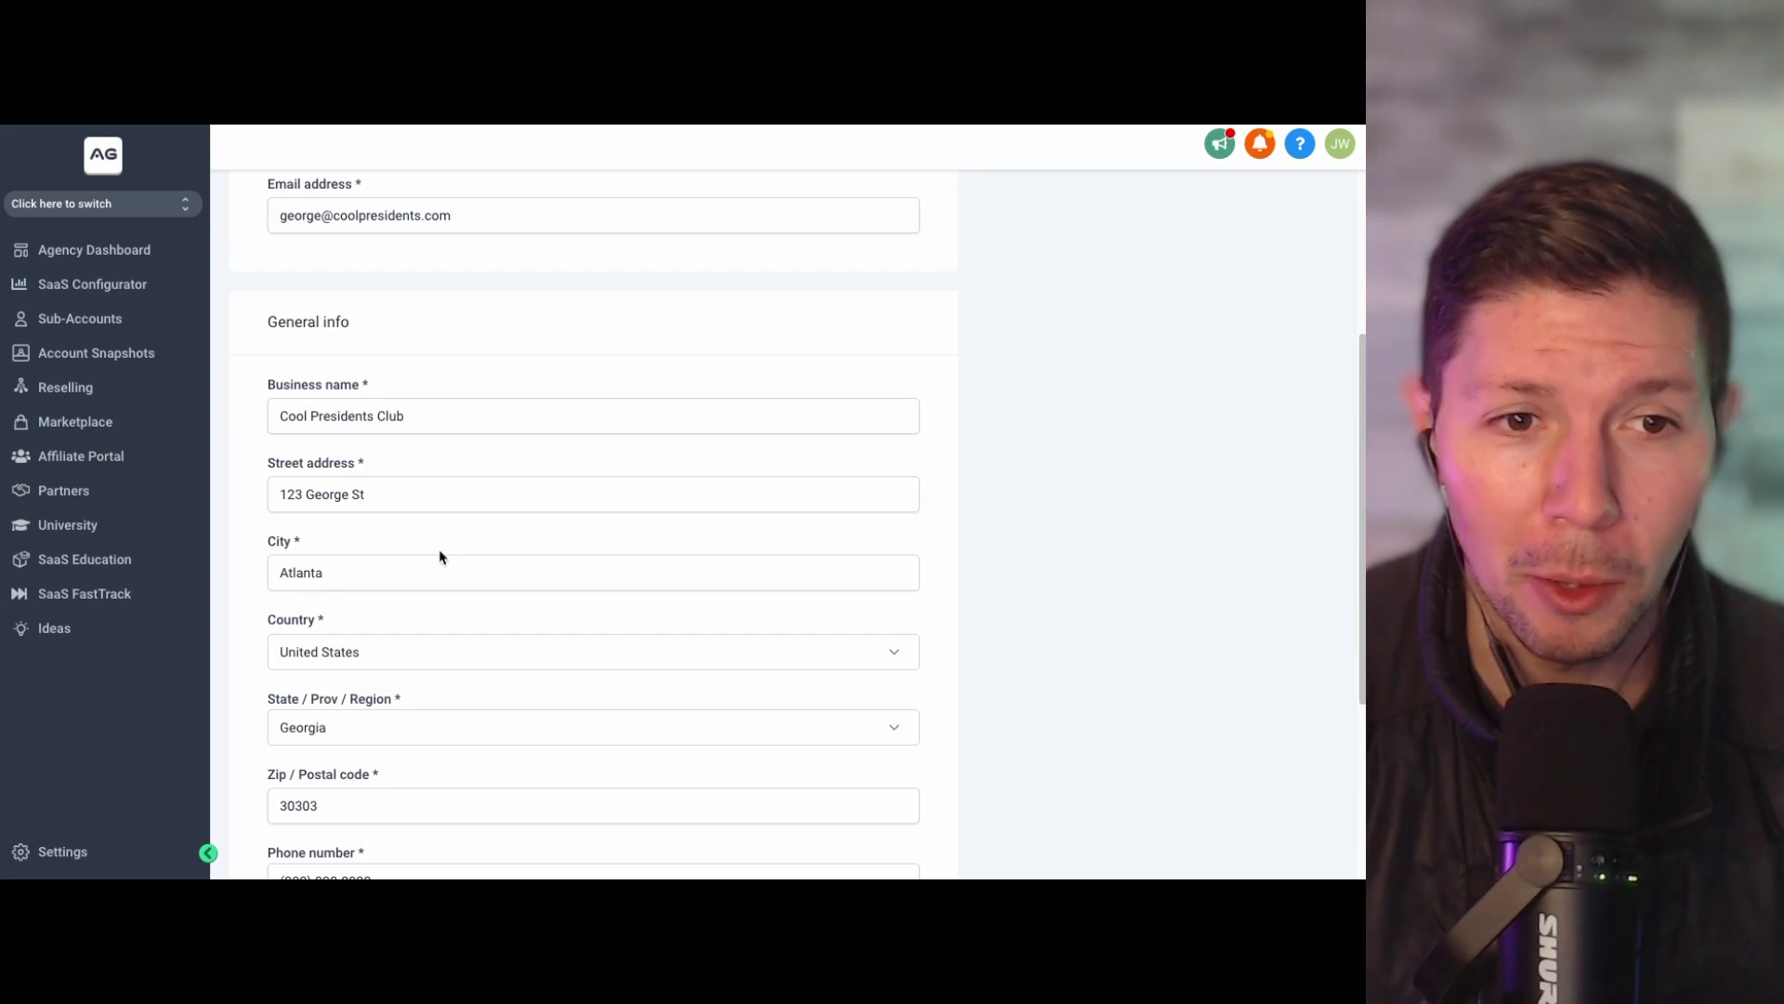
scroll(443, 595, "down", 4)
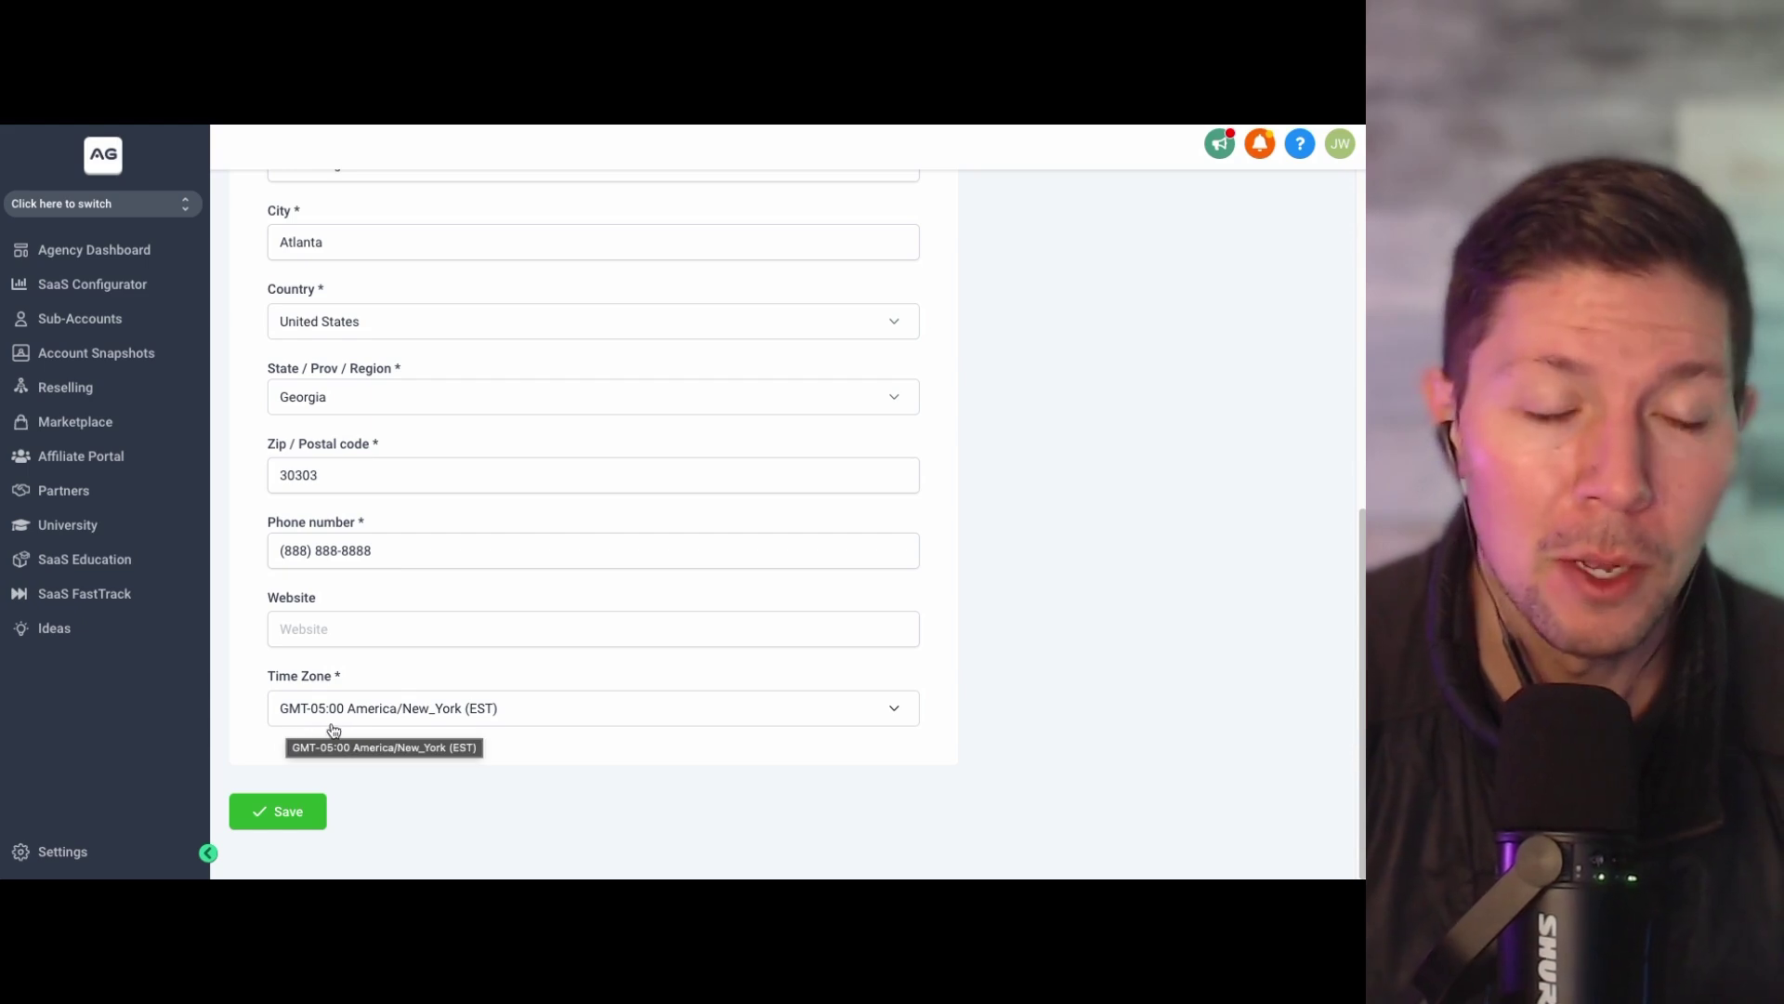
scroll(434, 704, "up", 10)
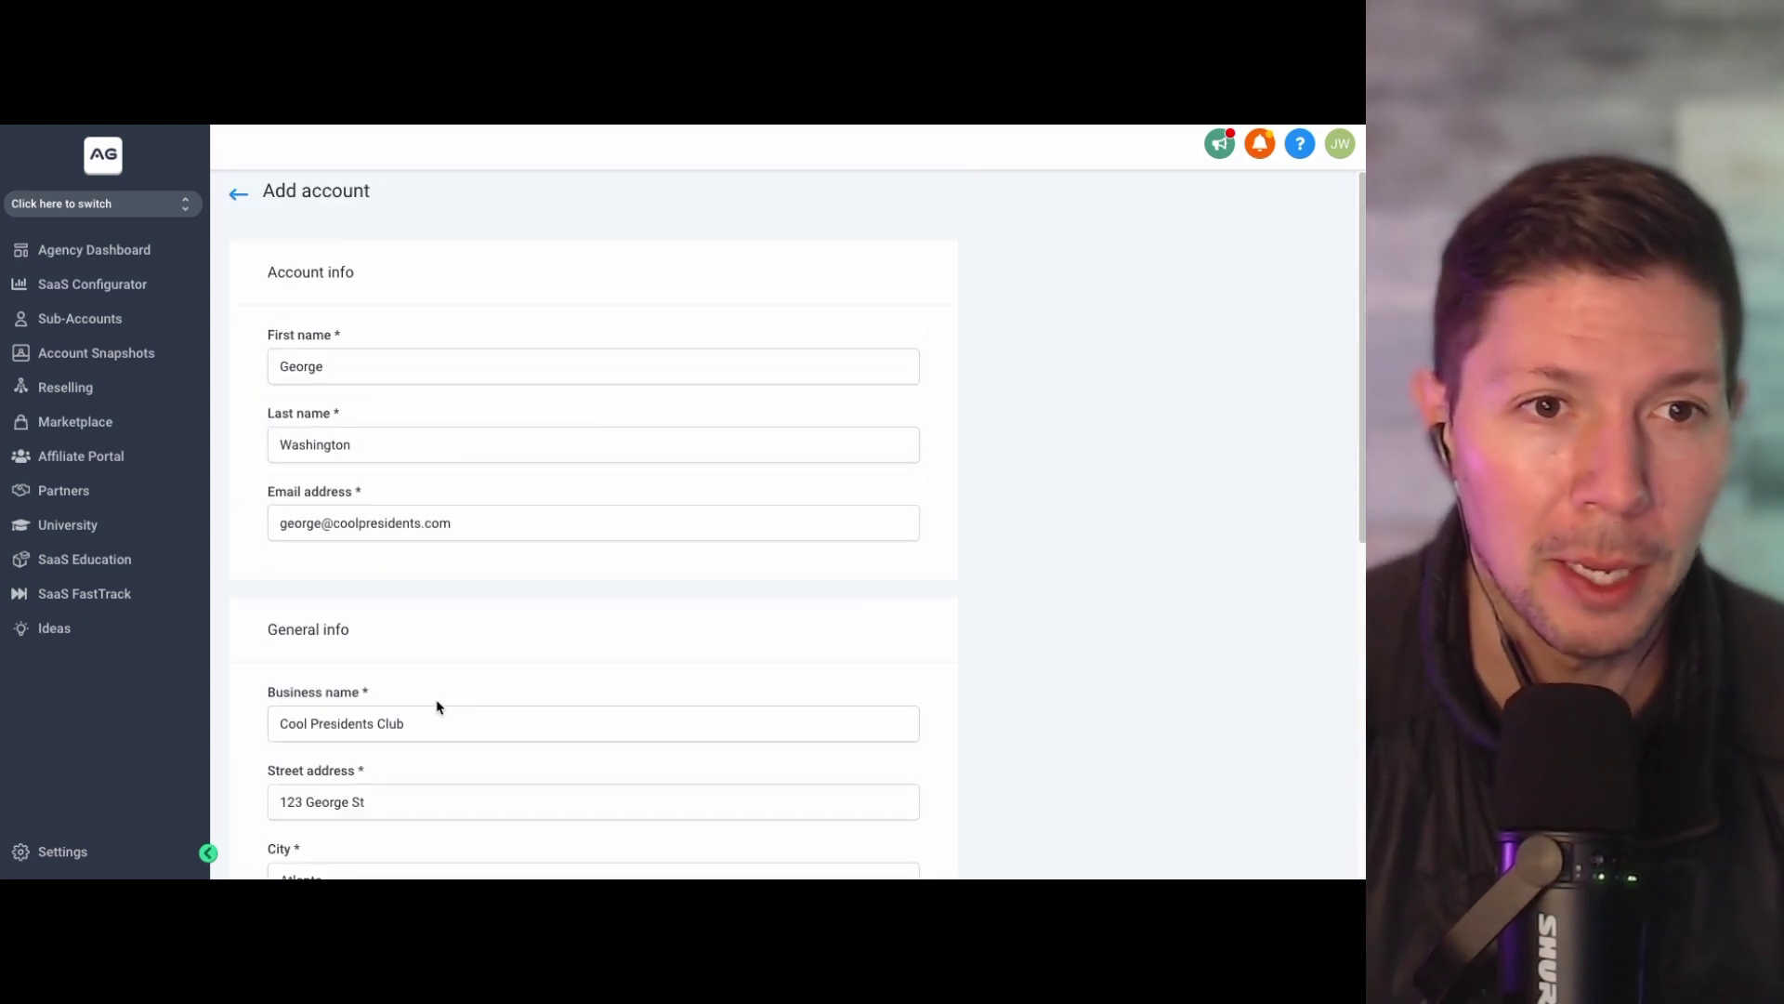
scroll(437, 707, "down", 10)
left_click(291, 815)
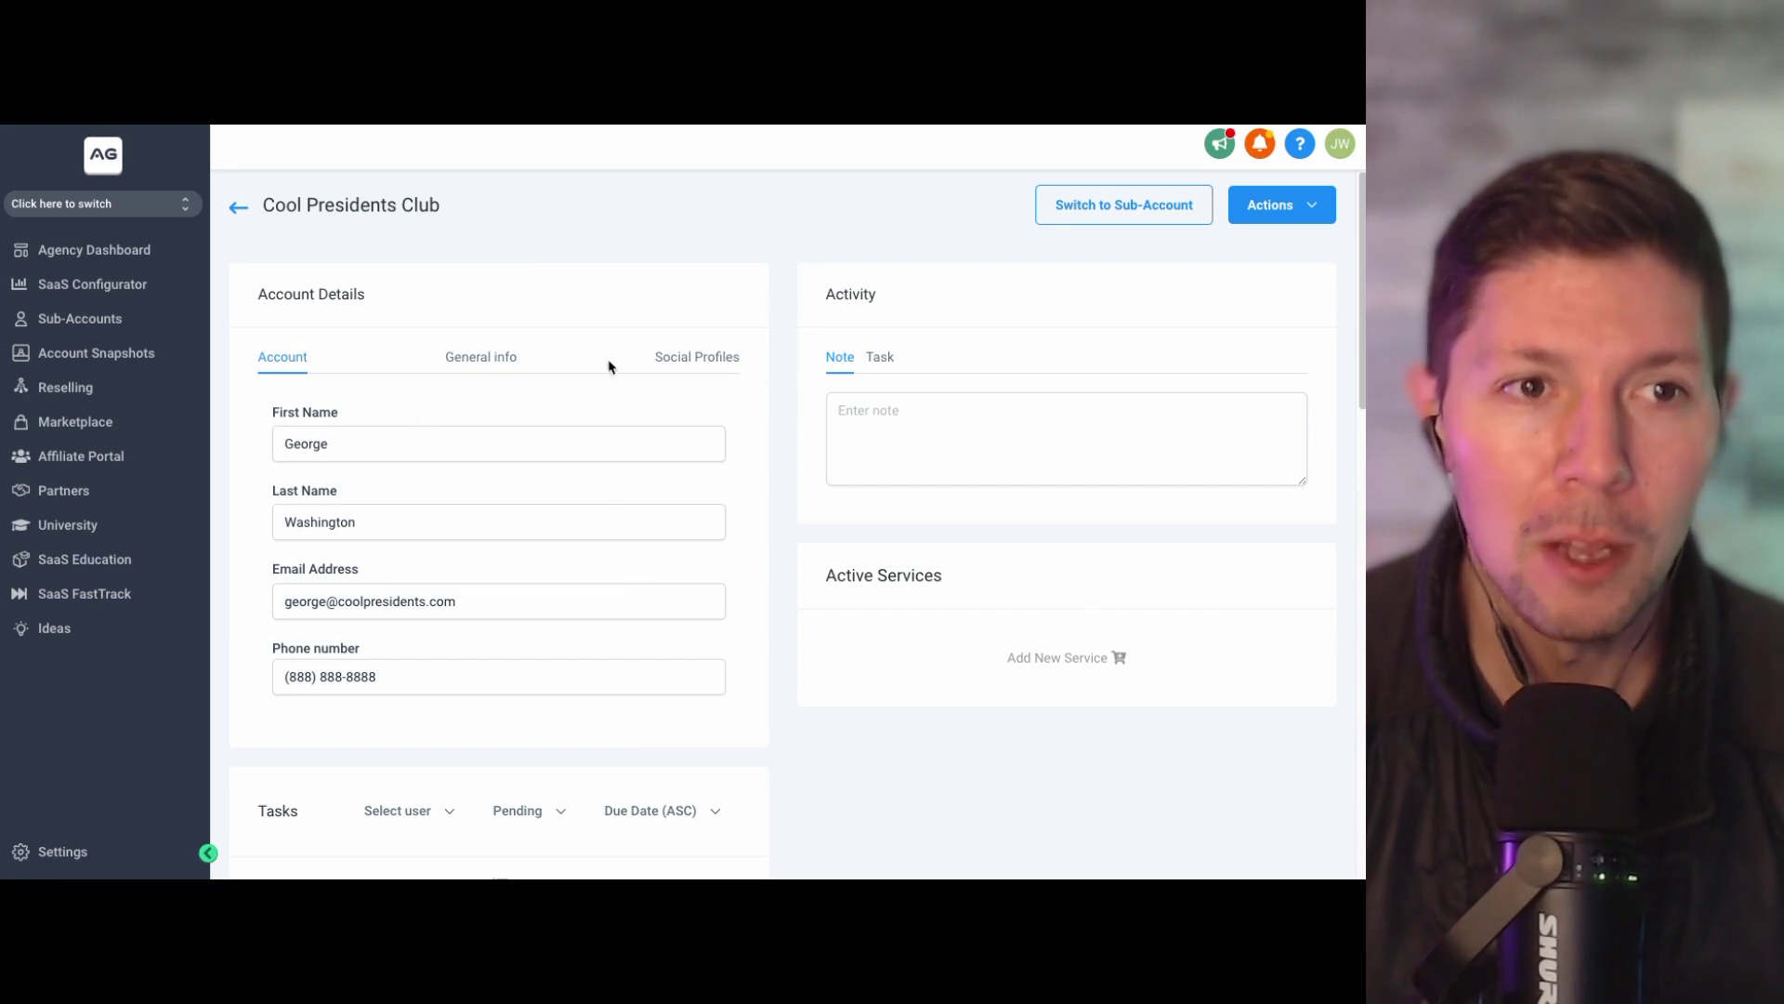
Review Cool Presidents Club's contact details, General info and Social Profiles tabs
left_click(491, 365)
left_click(266, 368)
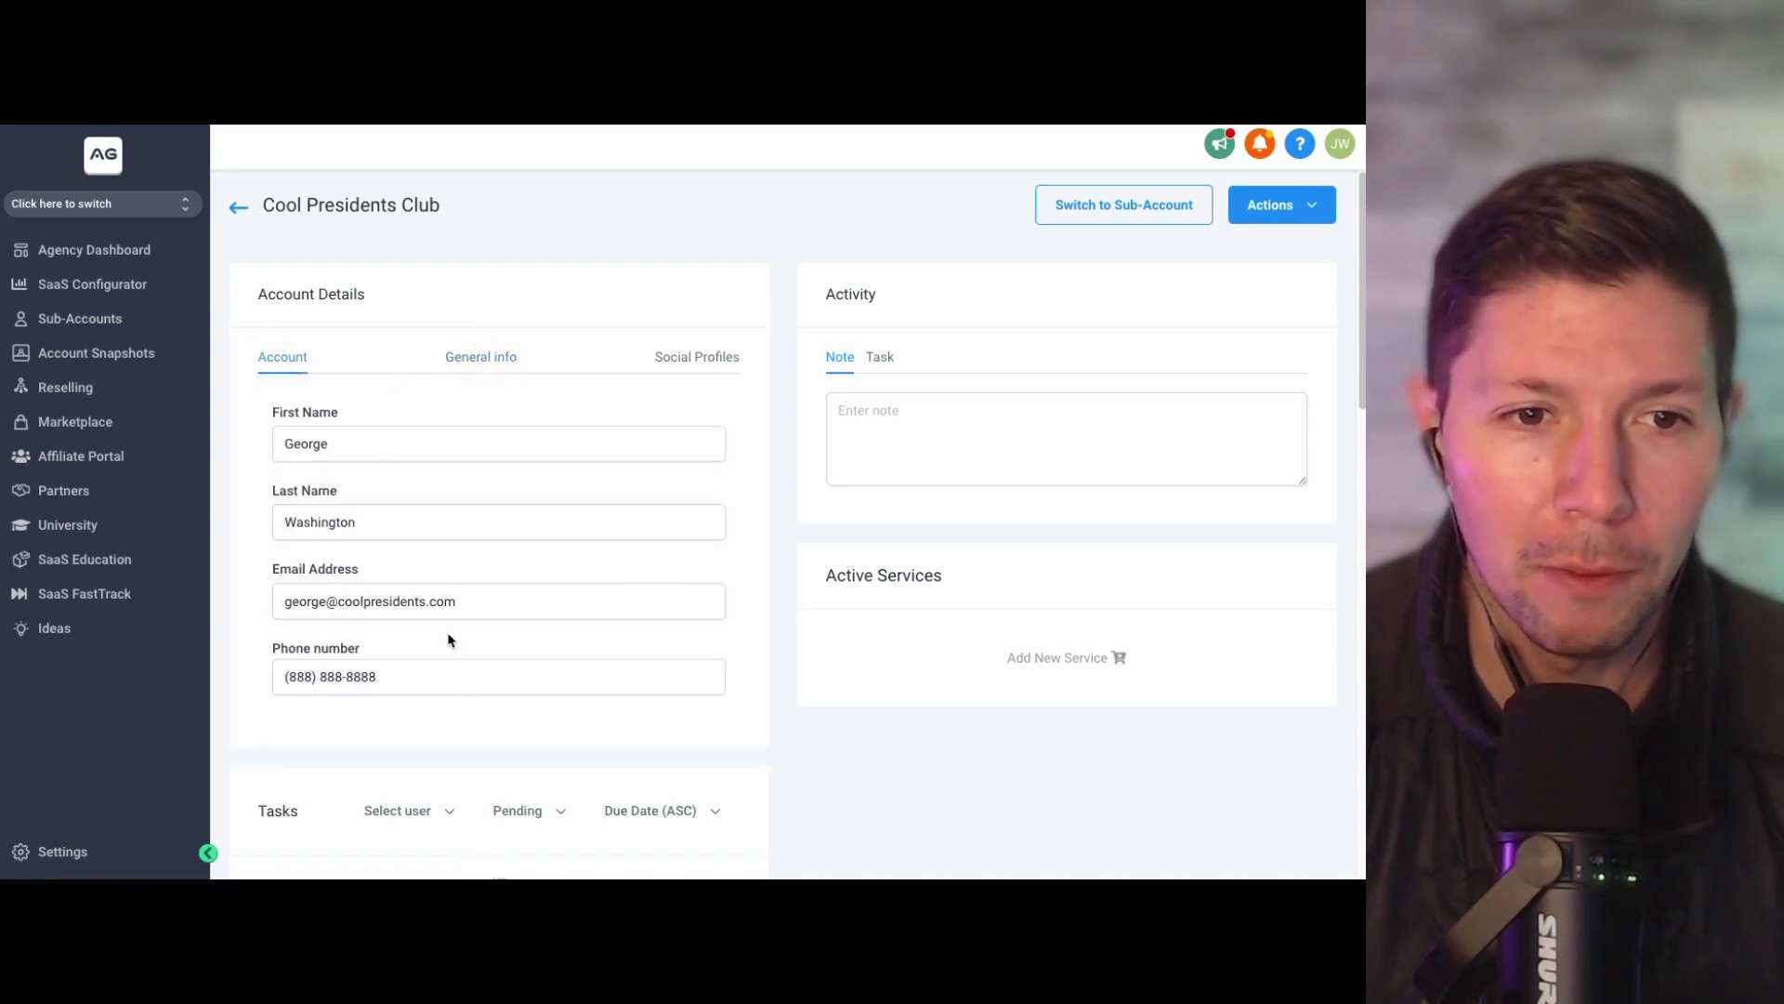
left_click(511, 346)
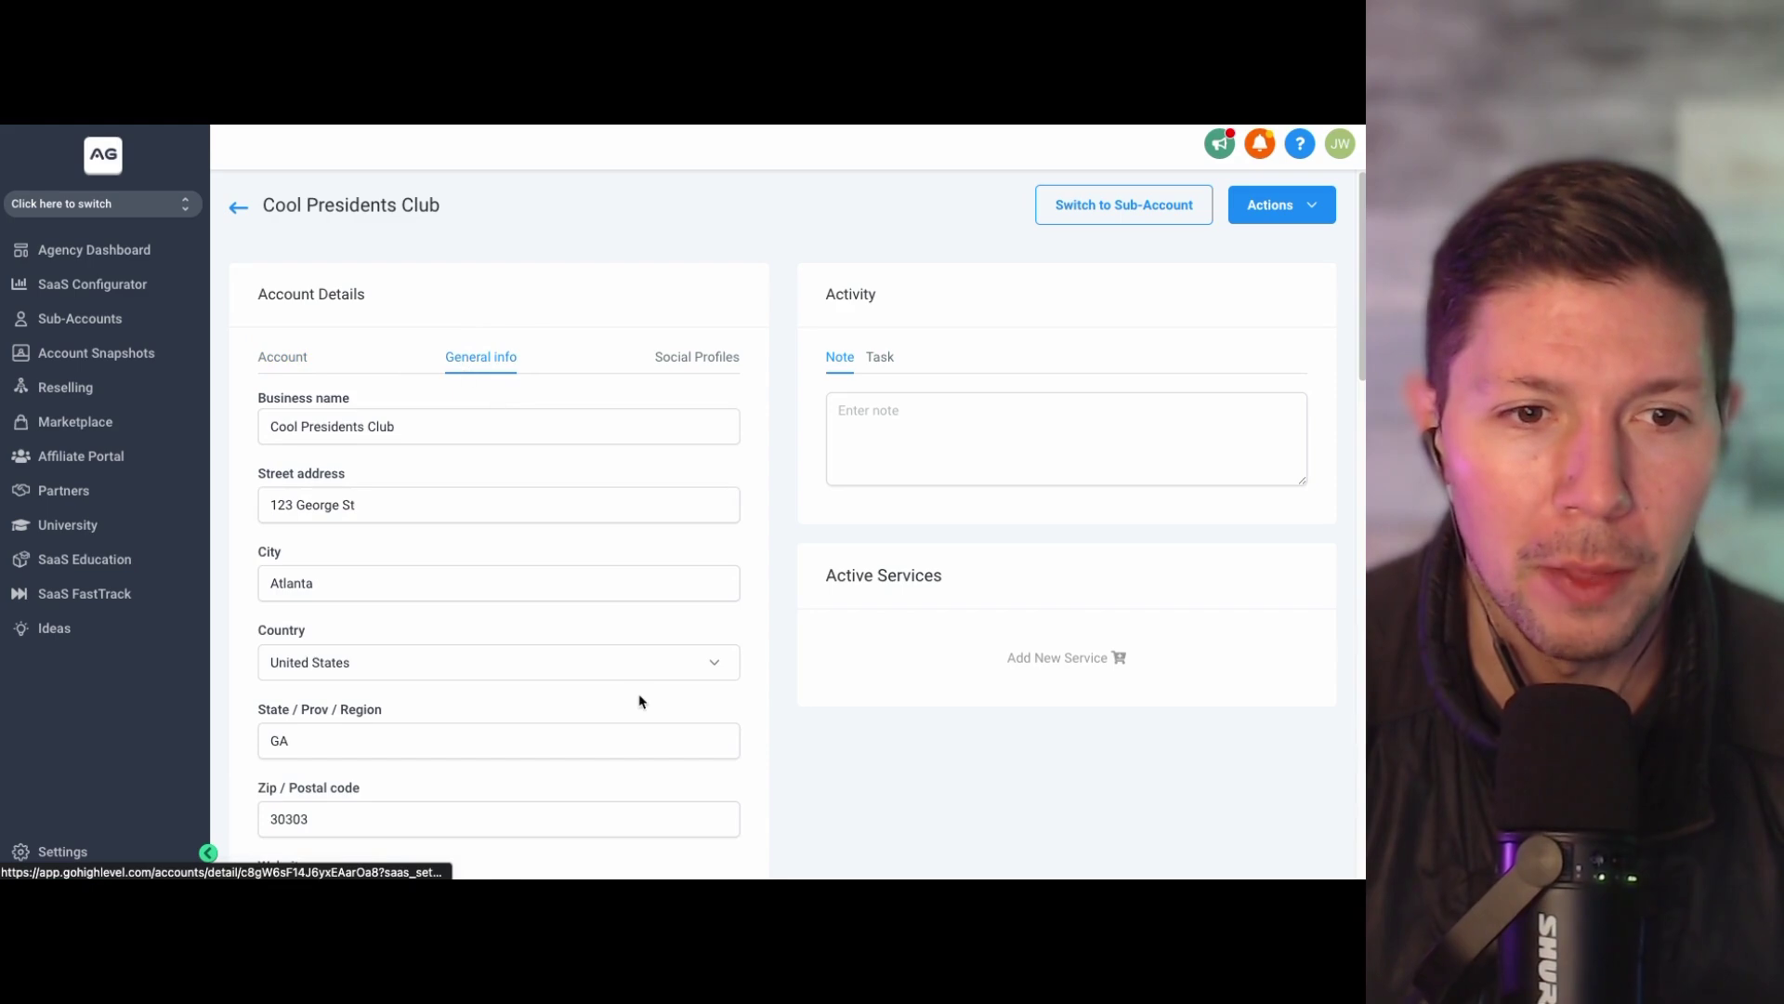
scroll(639, 700, "down", 7)
scroll(639, 690, "up", 7)
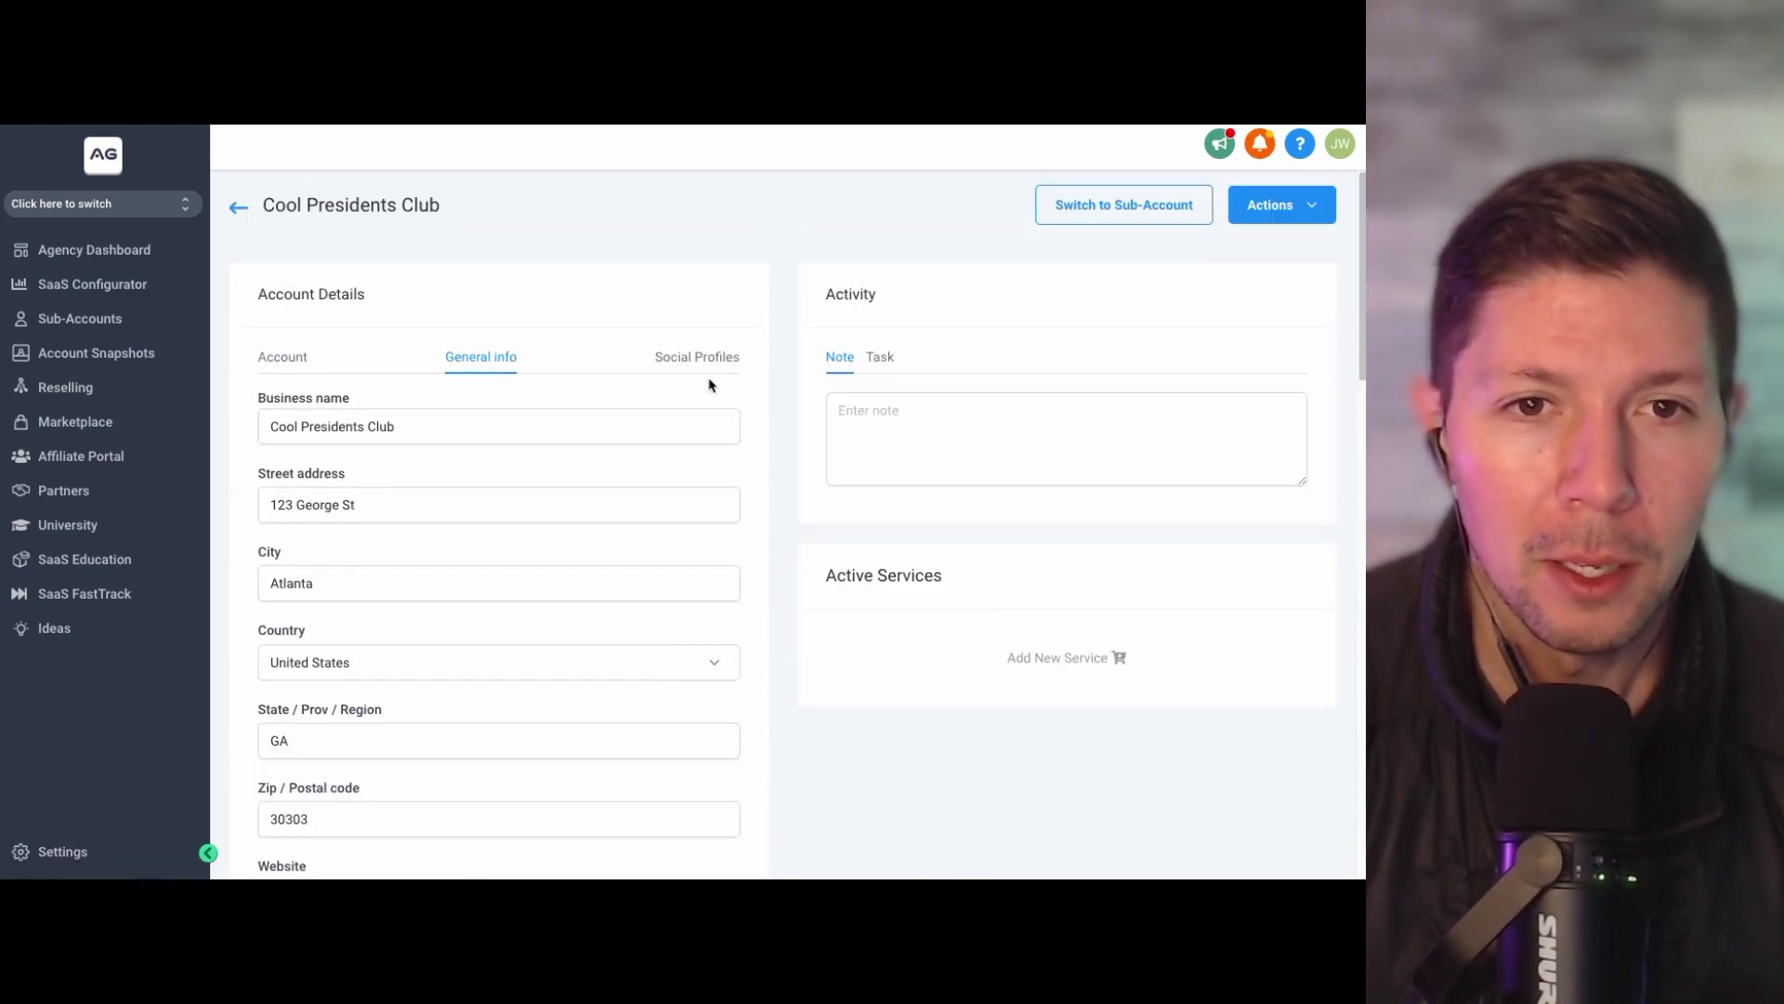
left_click(697, 359)
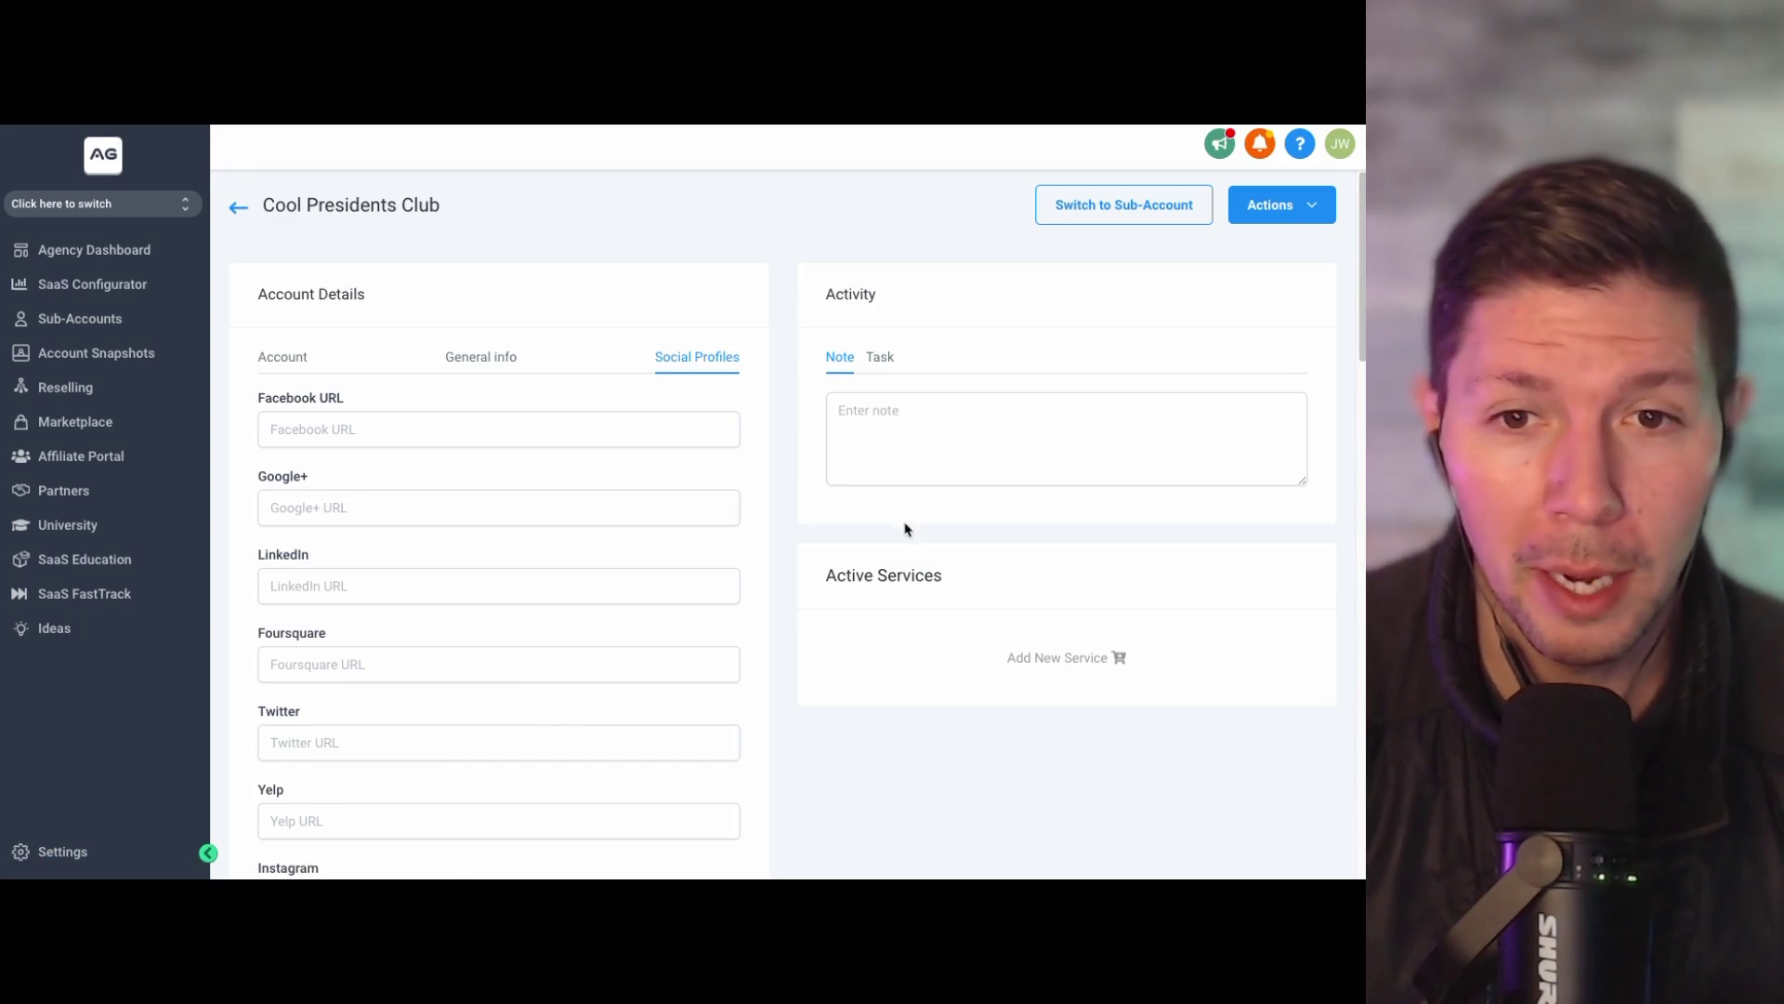
scroll(839, 561, "down", 7)
scroll(841, 562, "up", 7)
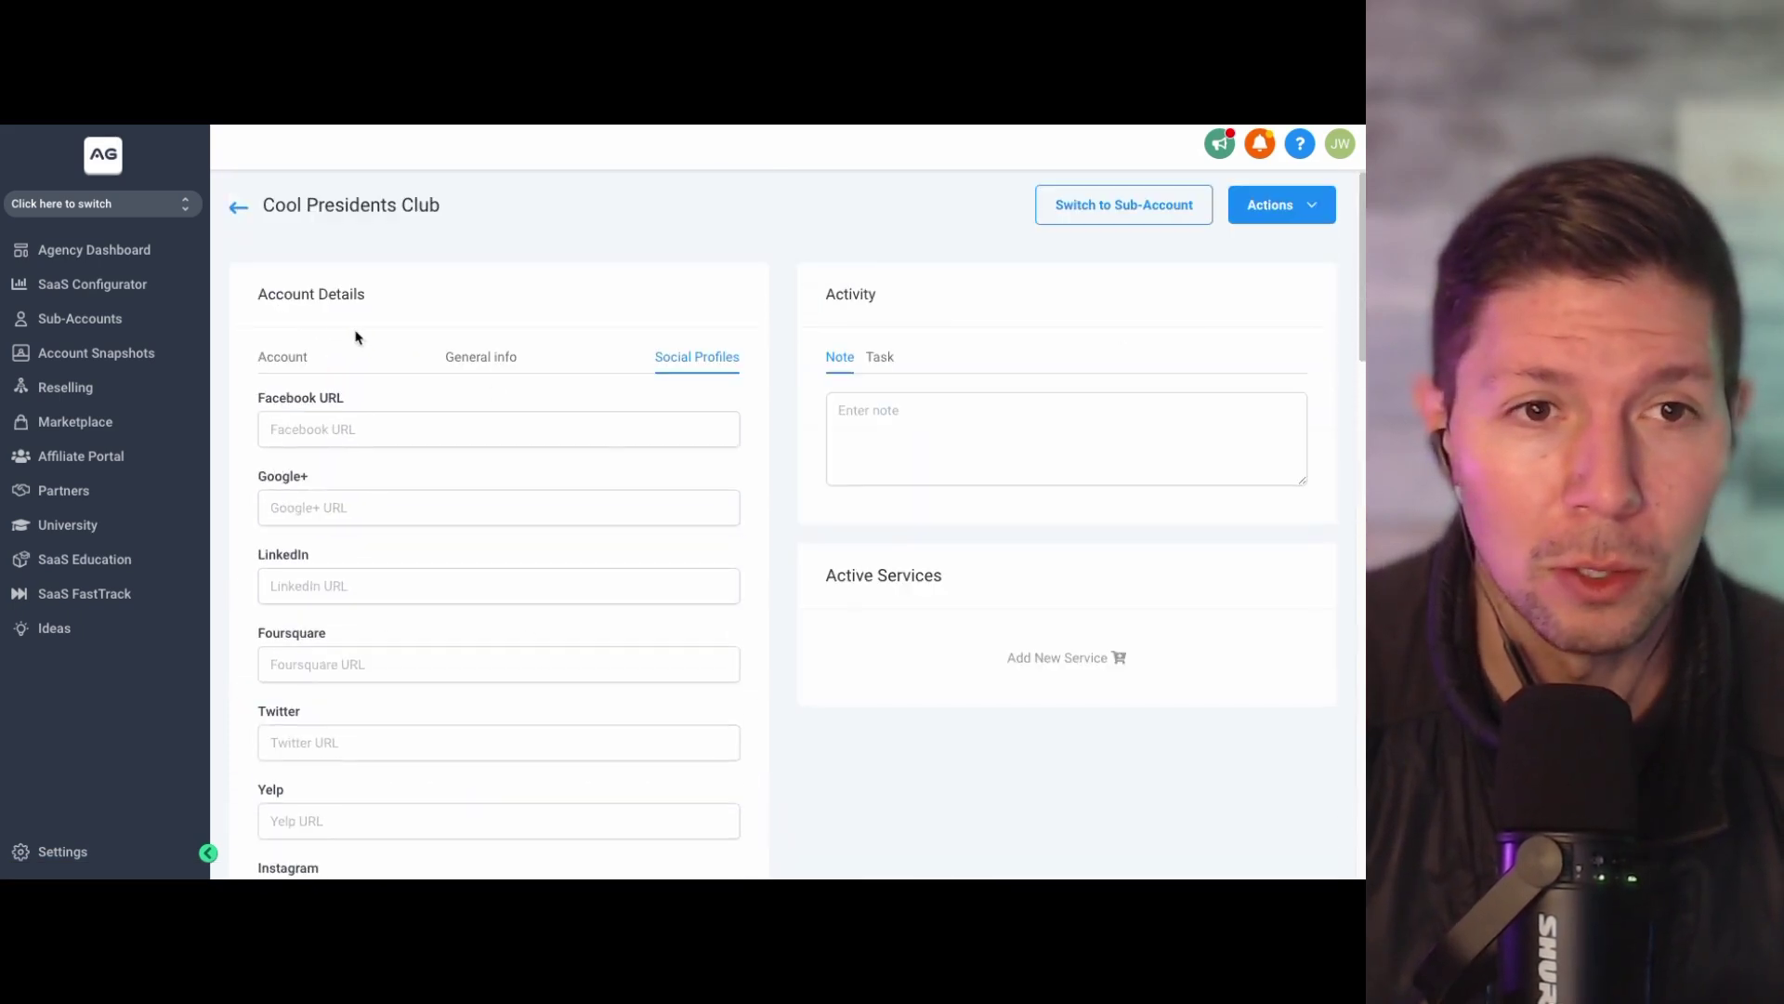
left_click(290, 353)
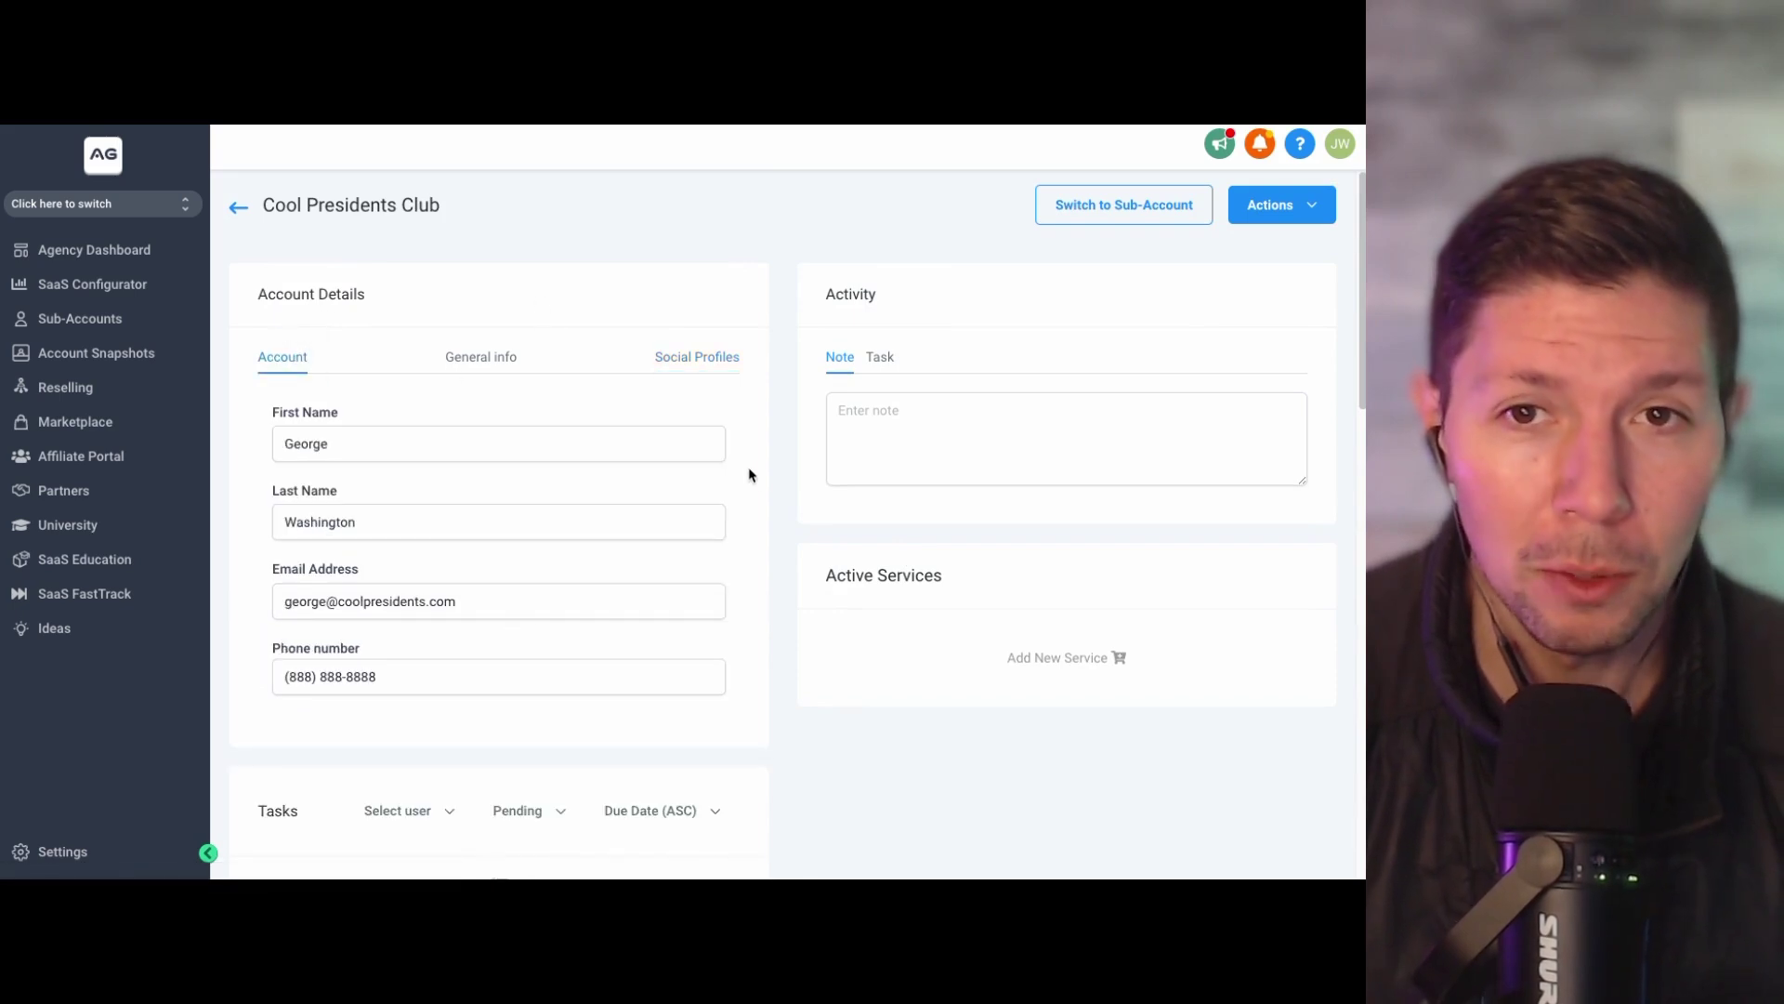
scroll(749, 472, "down", 5)
scroll(749, 472, "up", 5)
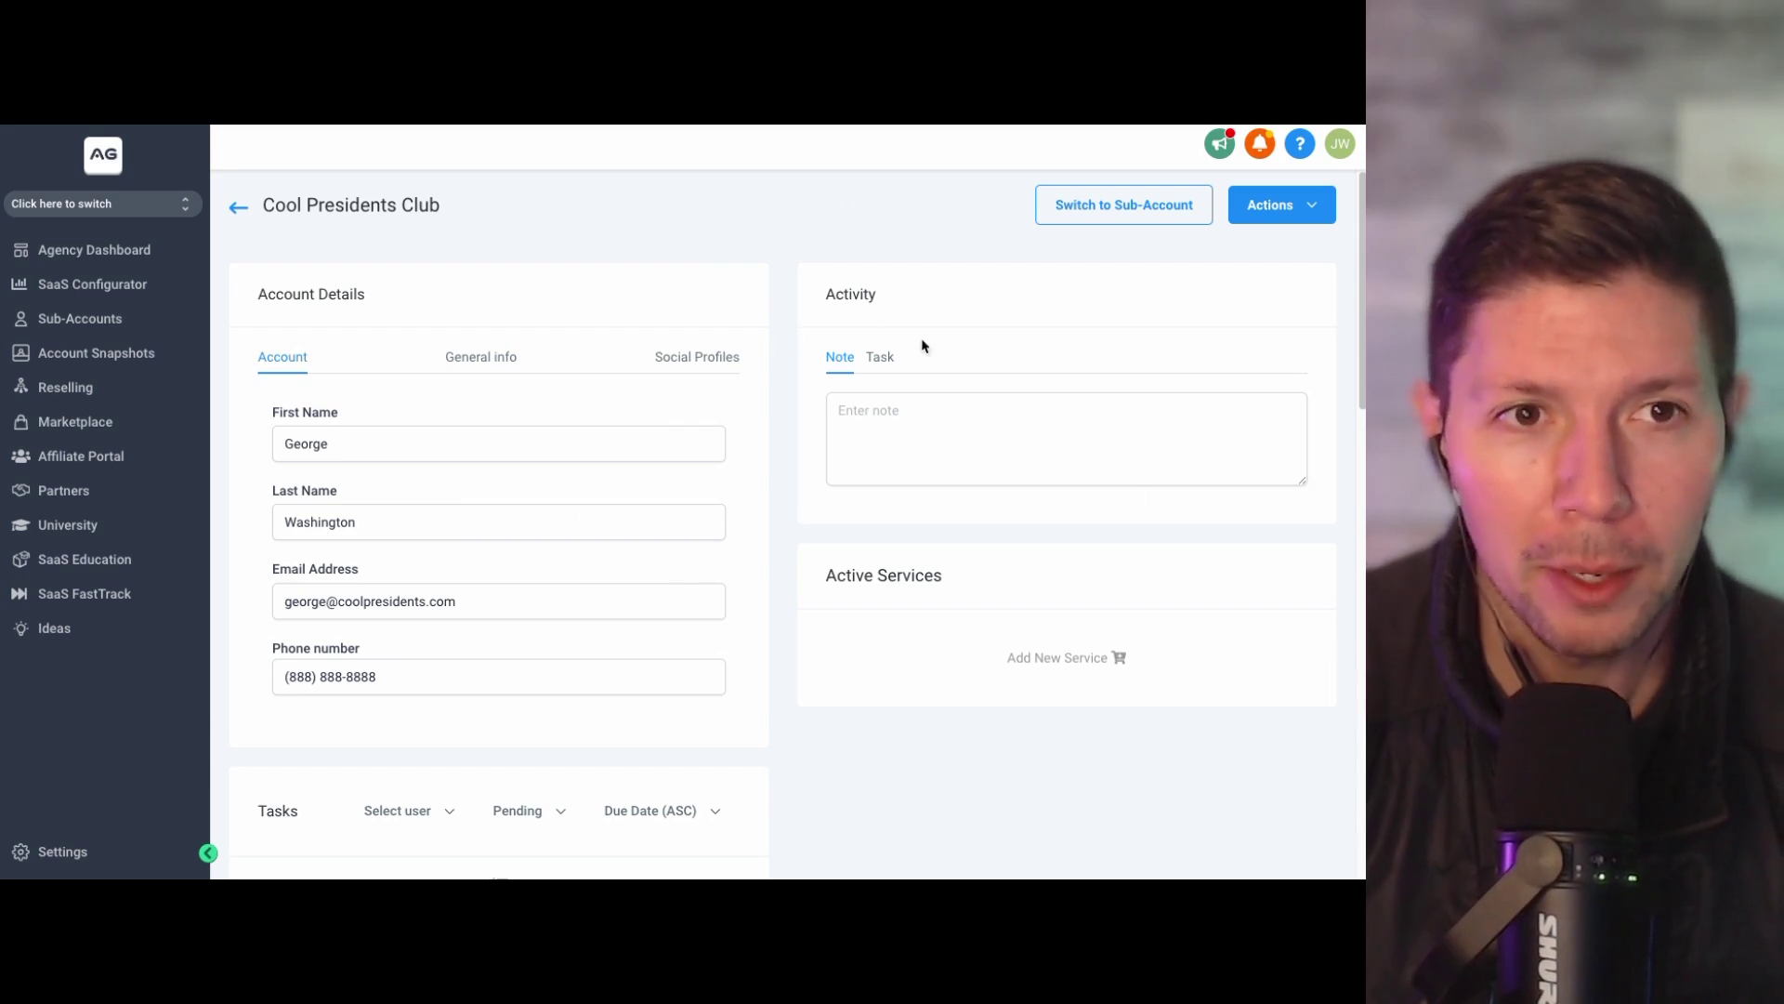
Find Cool Presidents Club in the Sub-Accounts list and switch into its dashboard
left_click(67, 322)
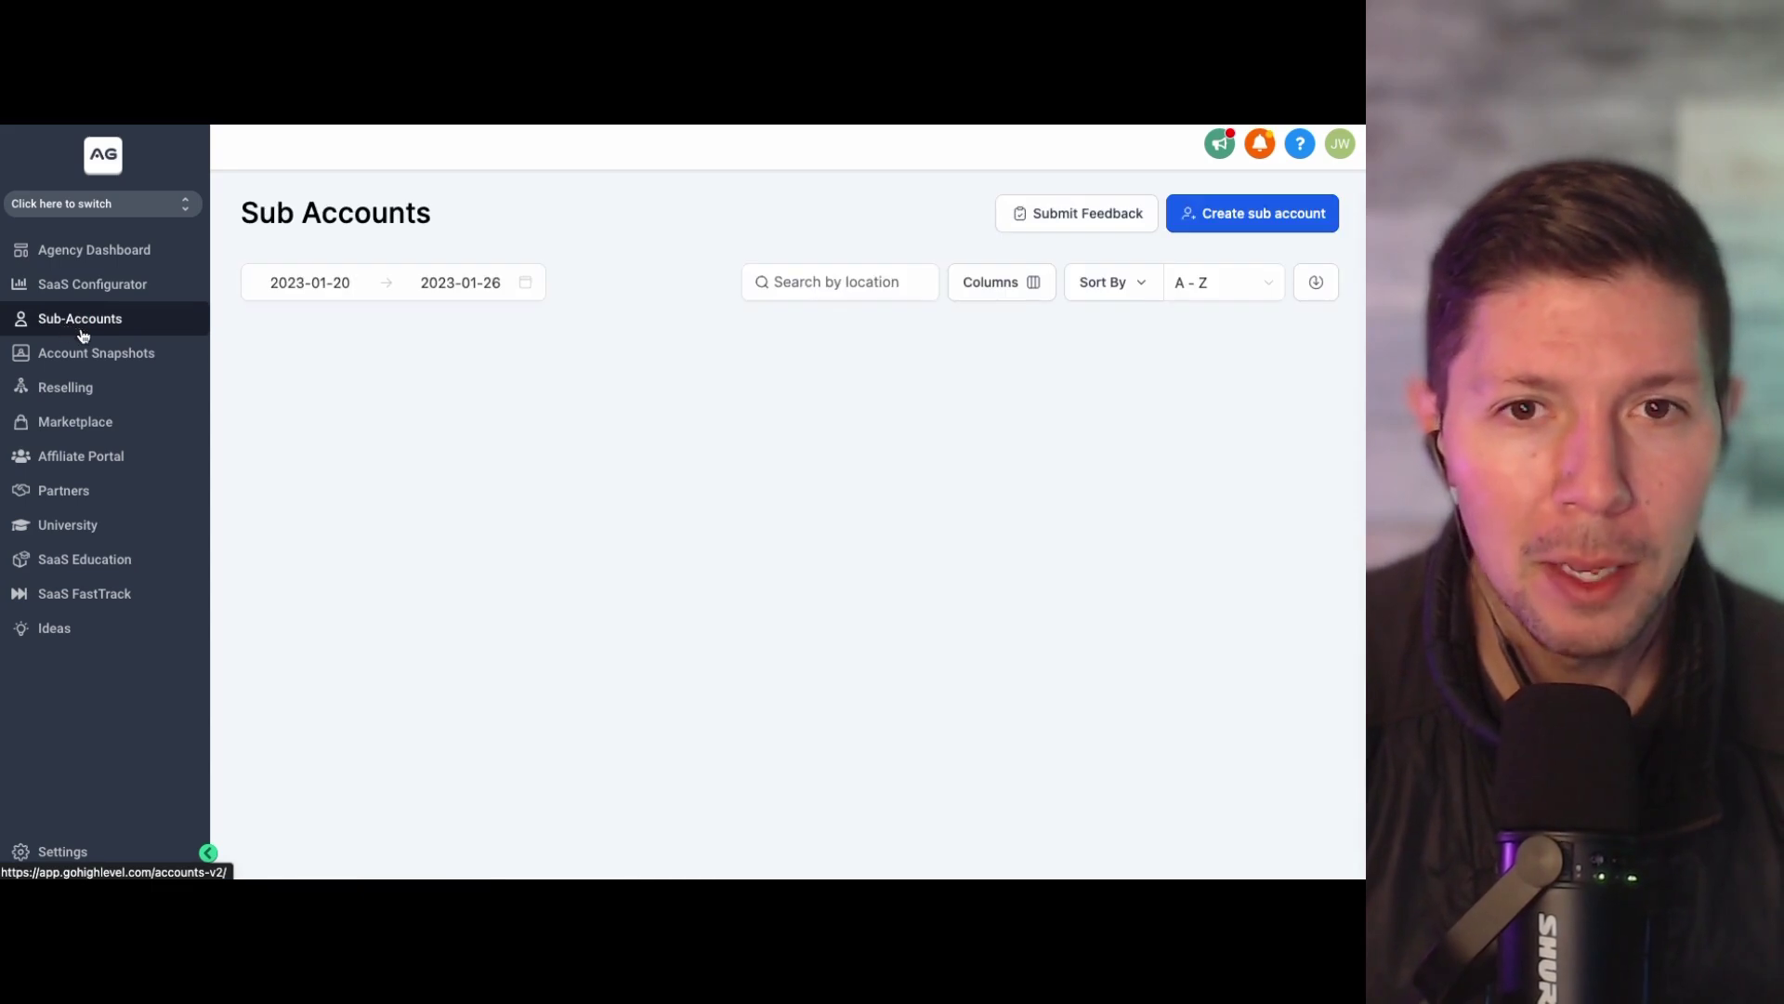
scroll(502, 424, "down", 10)
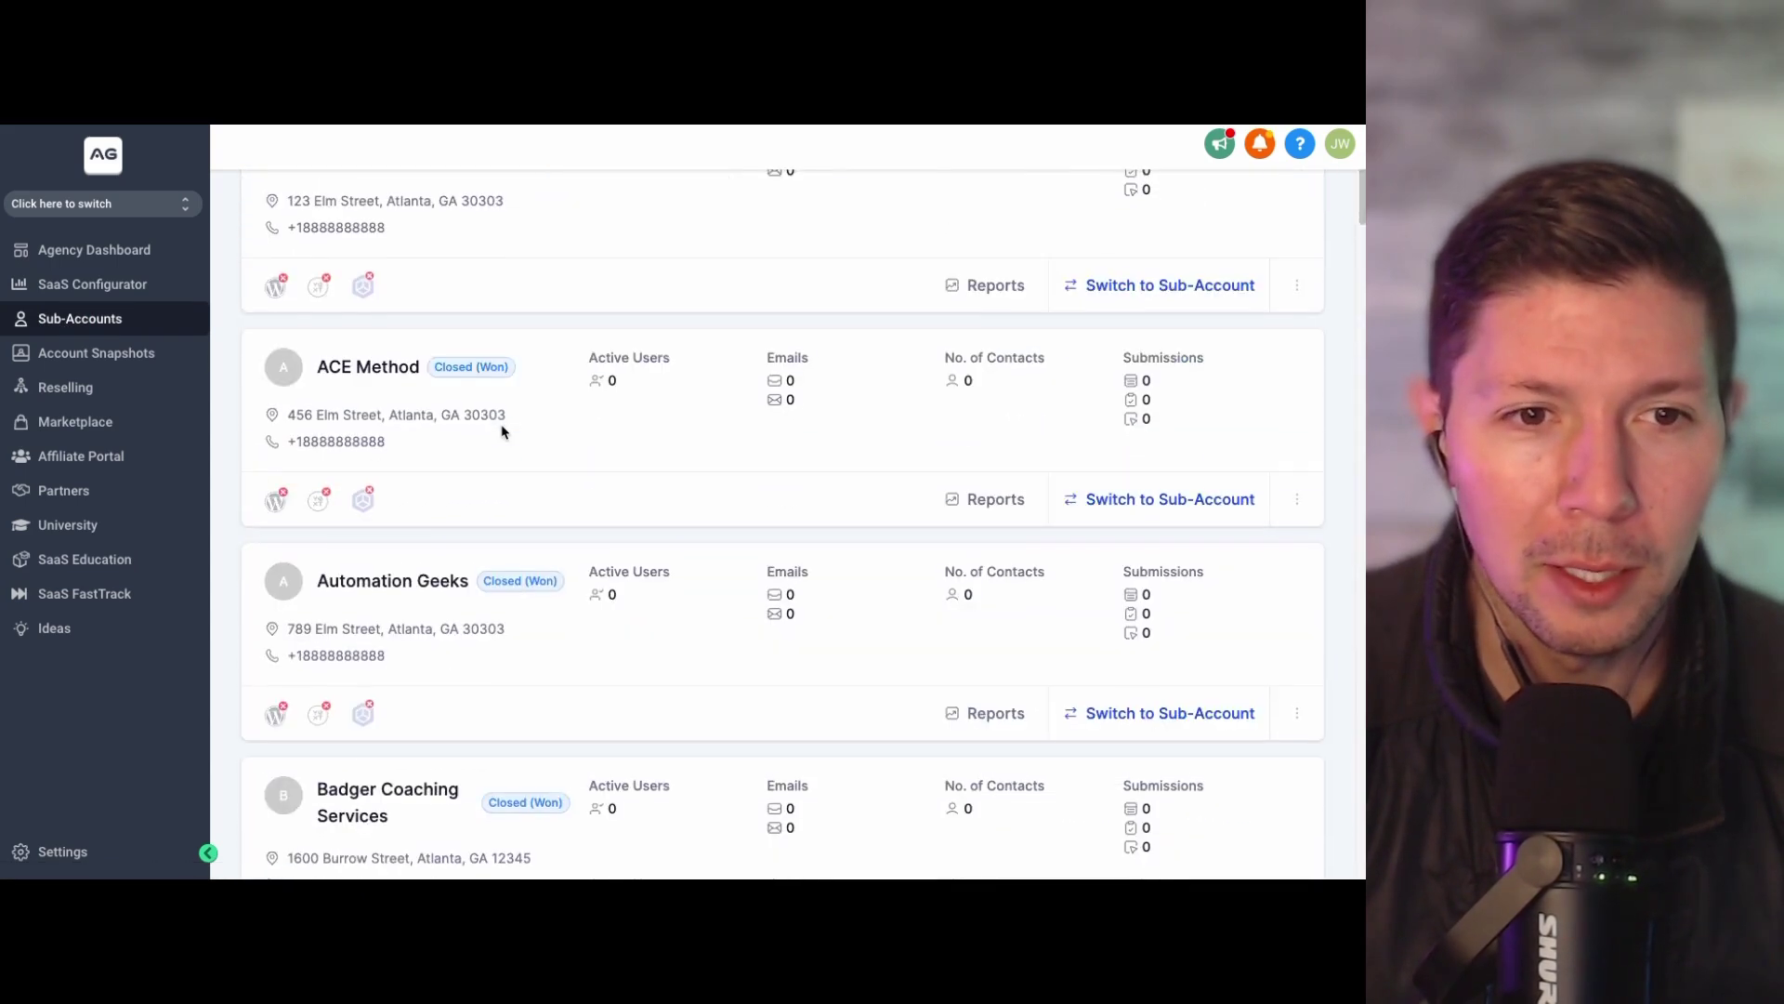
scroll(775, 520, "down", 2)
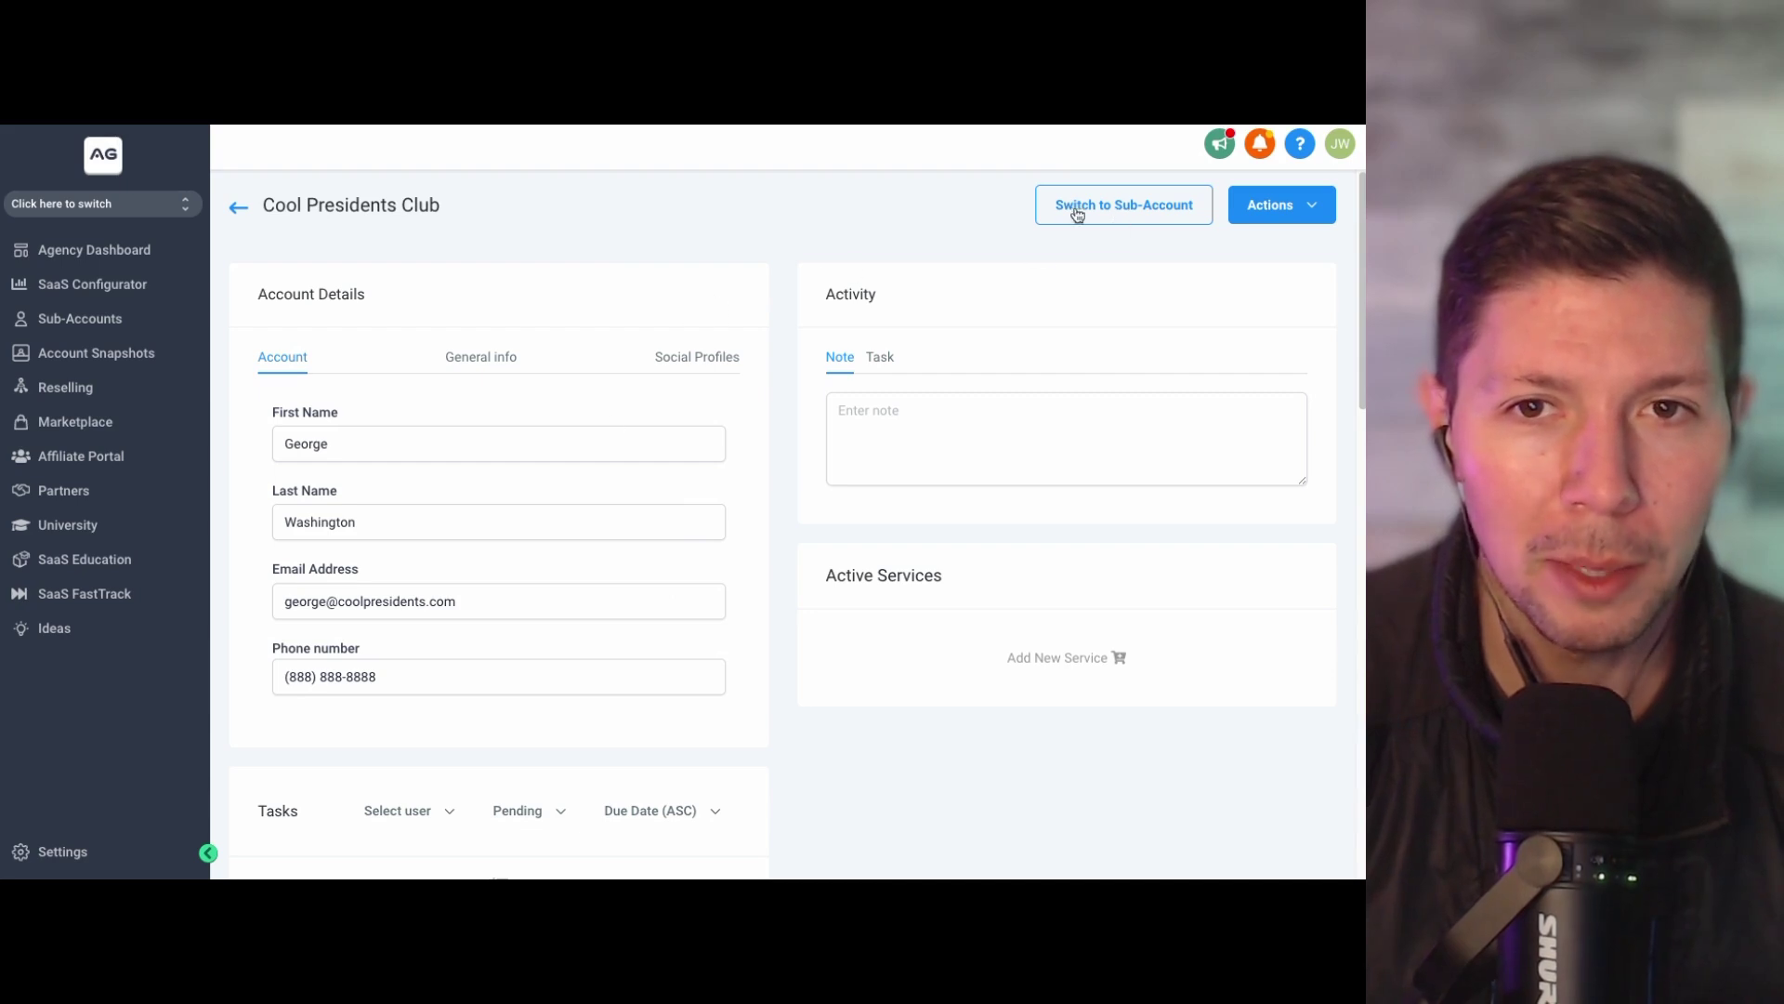
left_click(1127, 206)
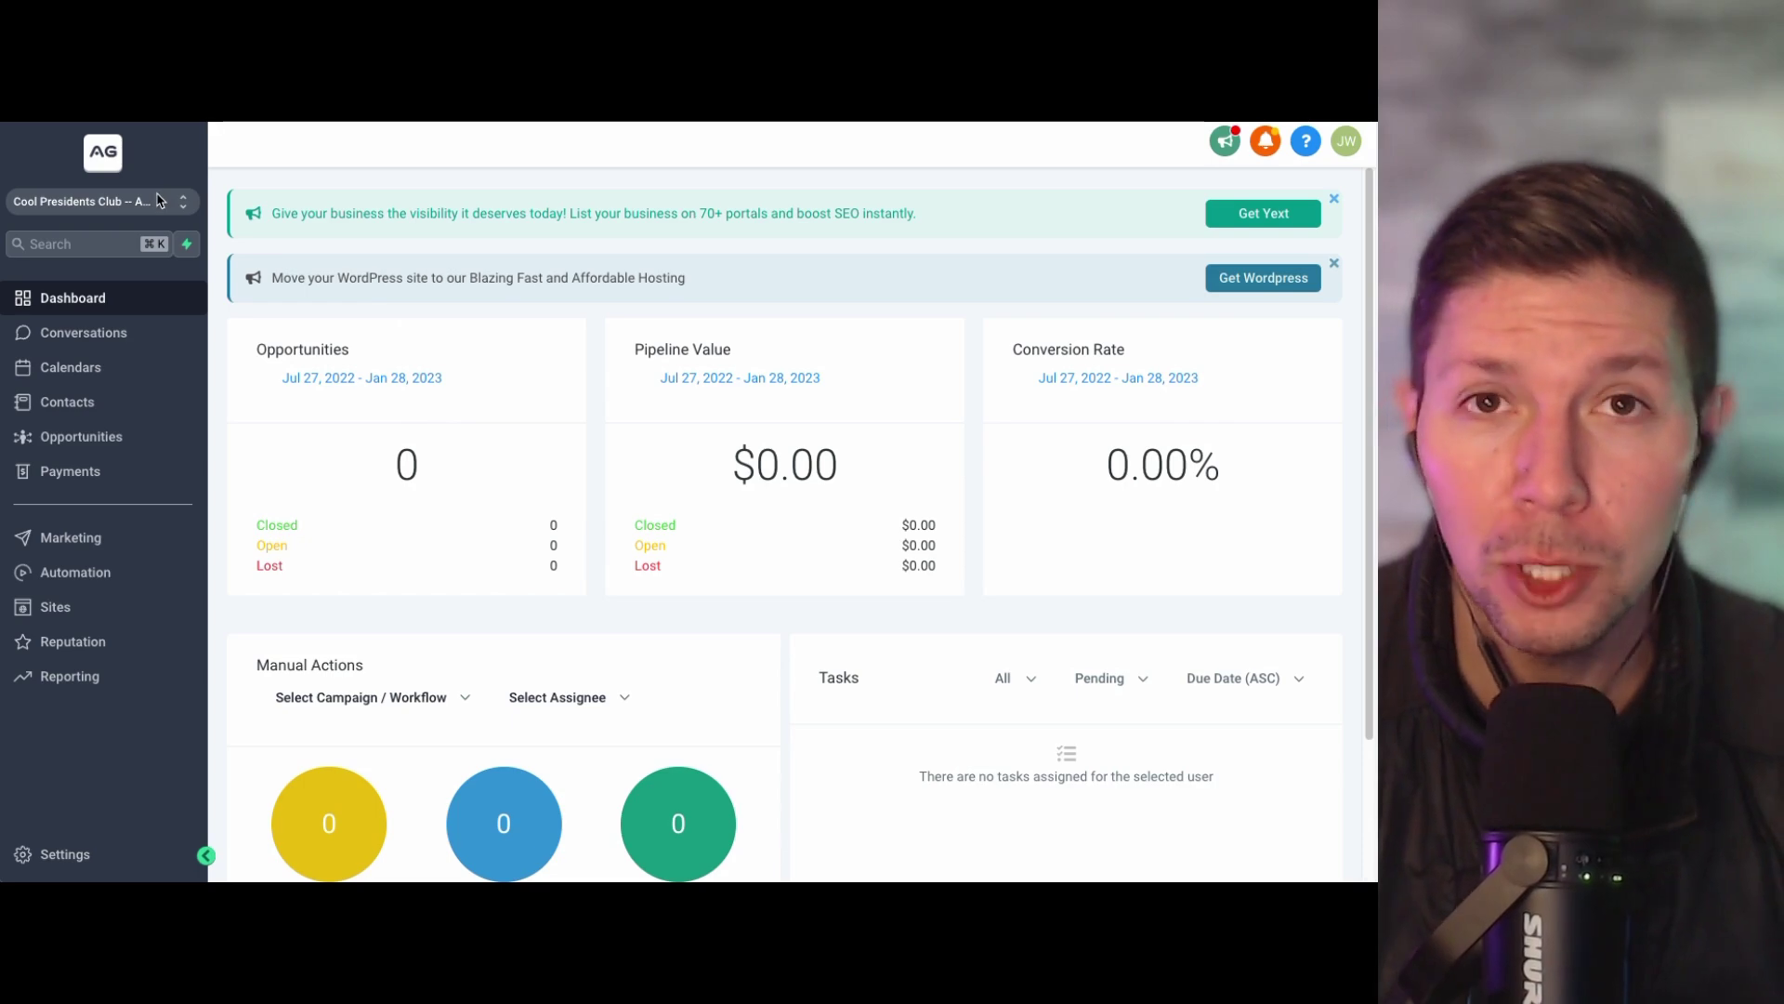
Switch back to Agency View and go to Settings > Team
left_click(185, 203)
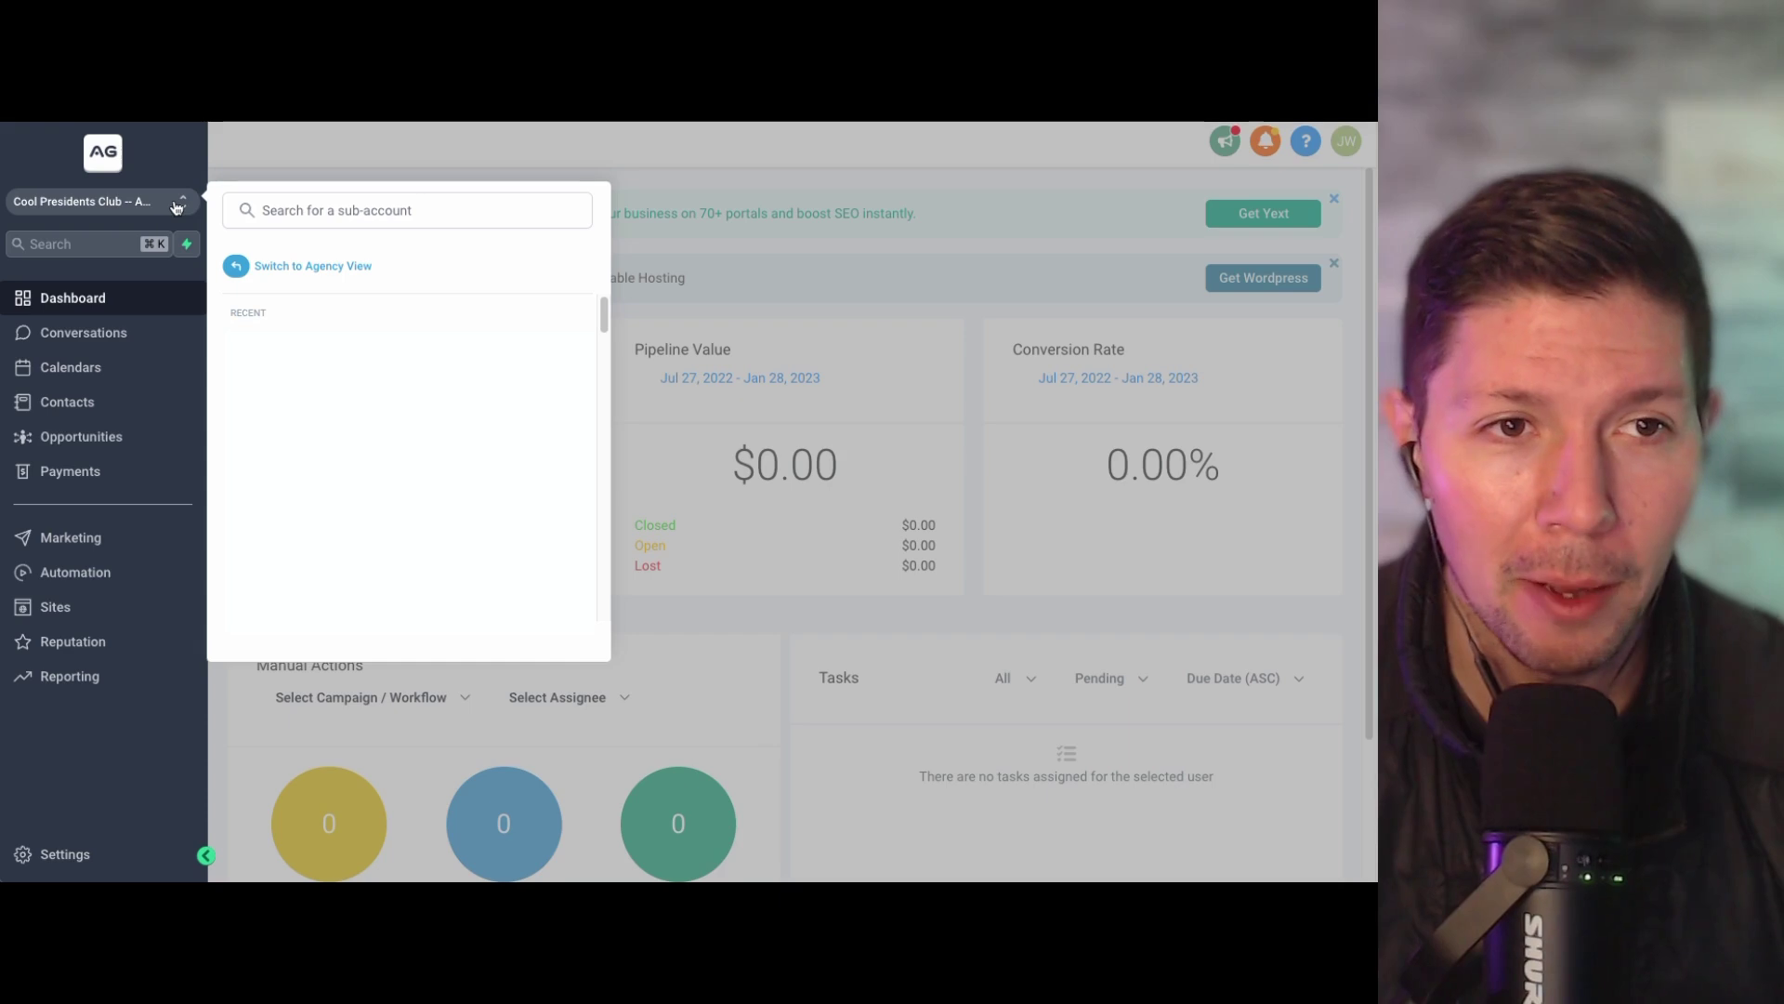
left_click(290, 270)
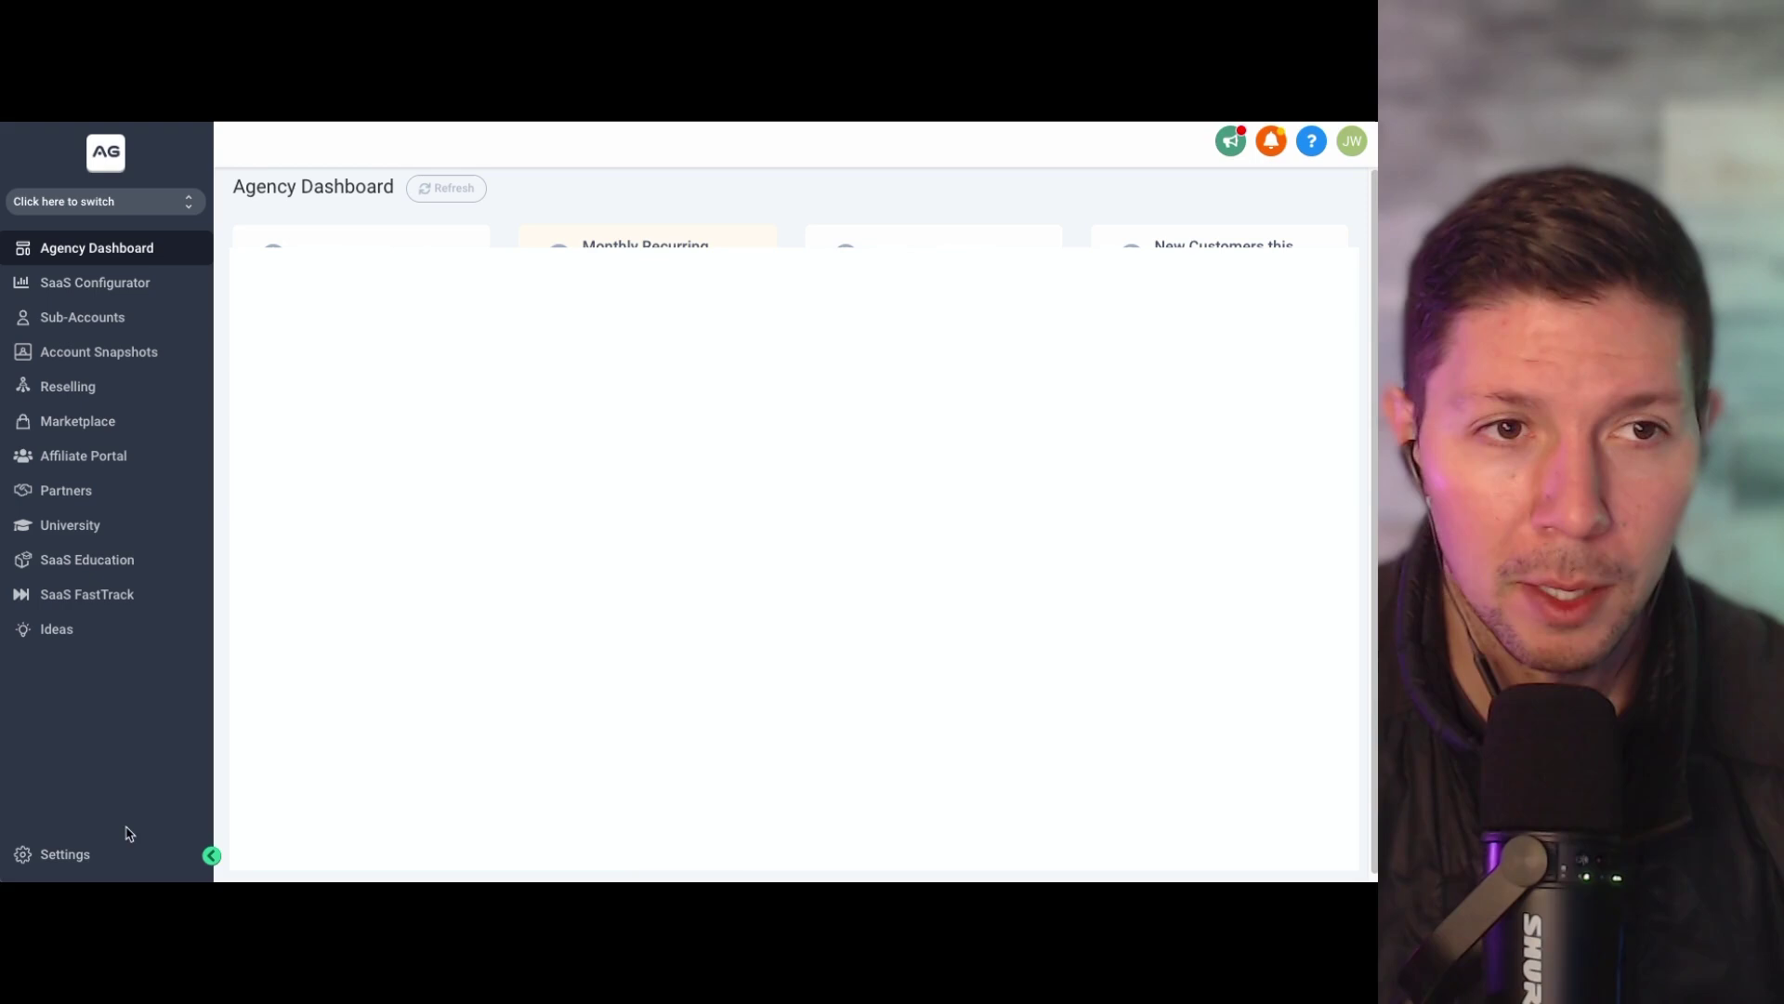
left_click(52, 855)
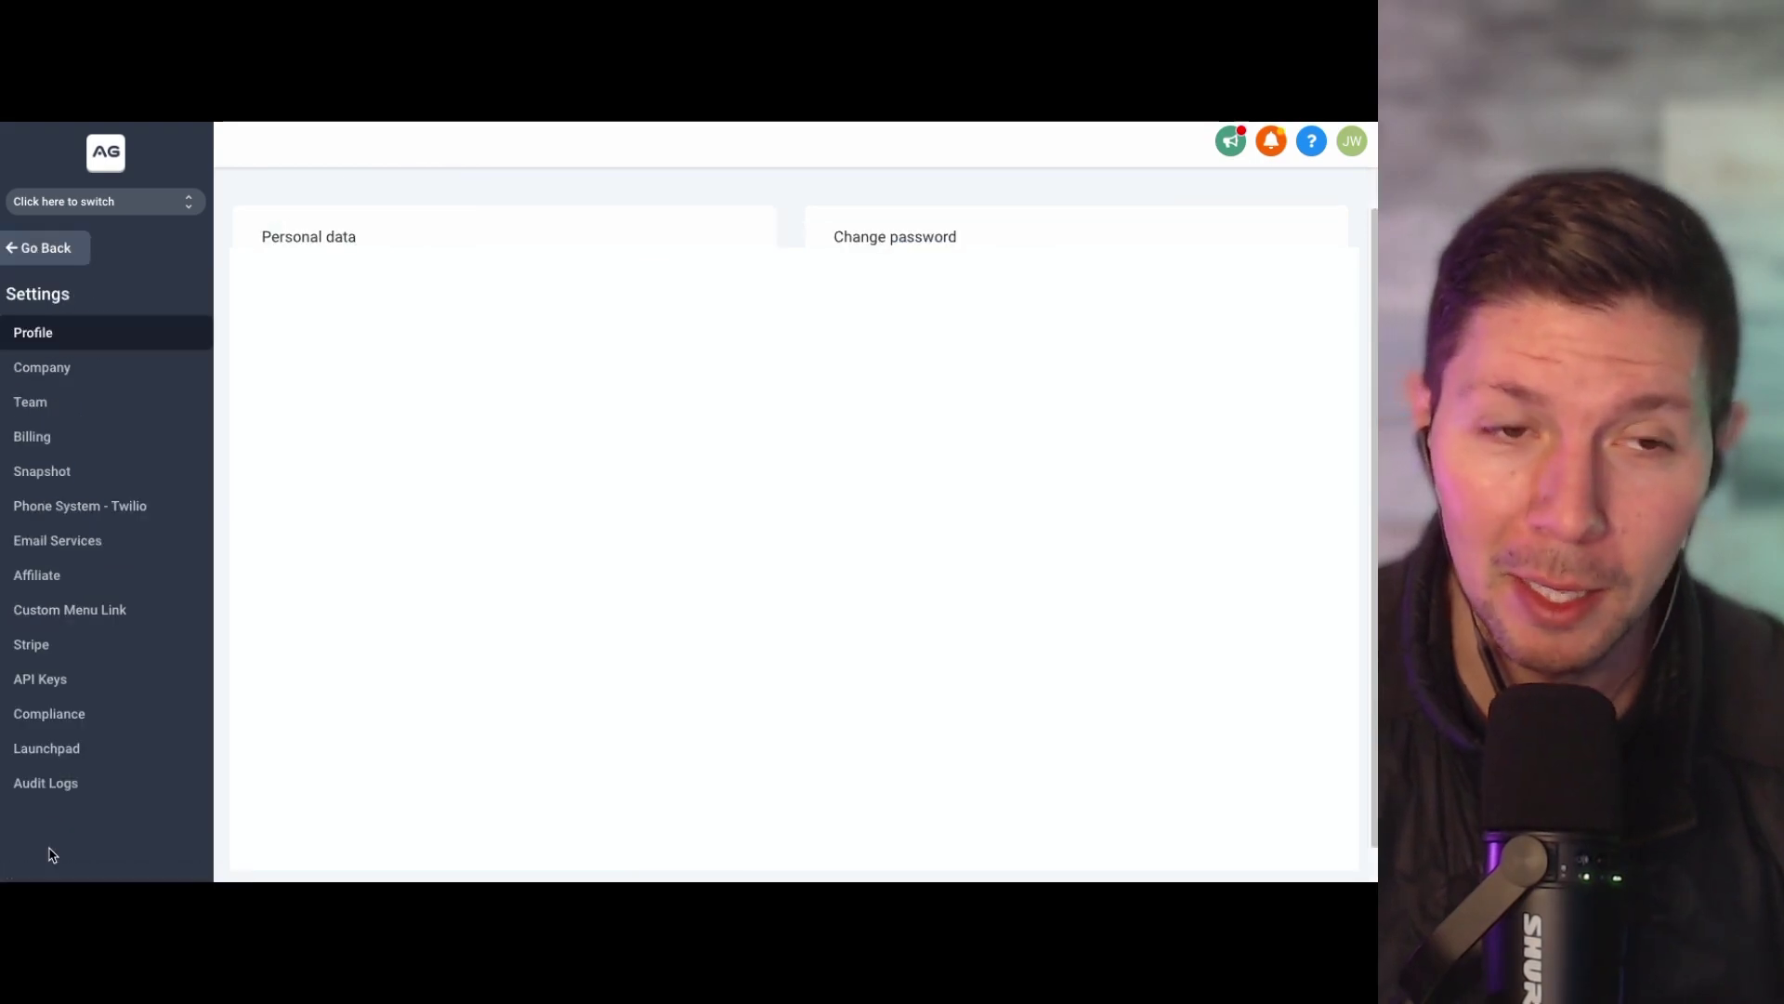
left_click(82, 411)
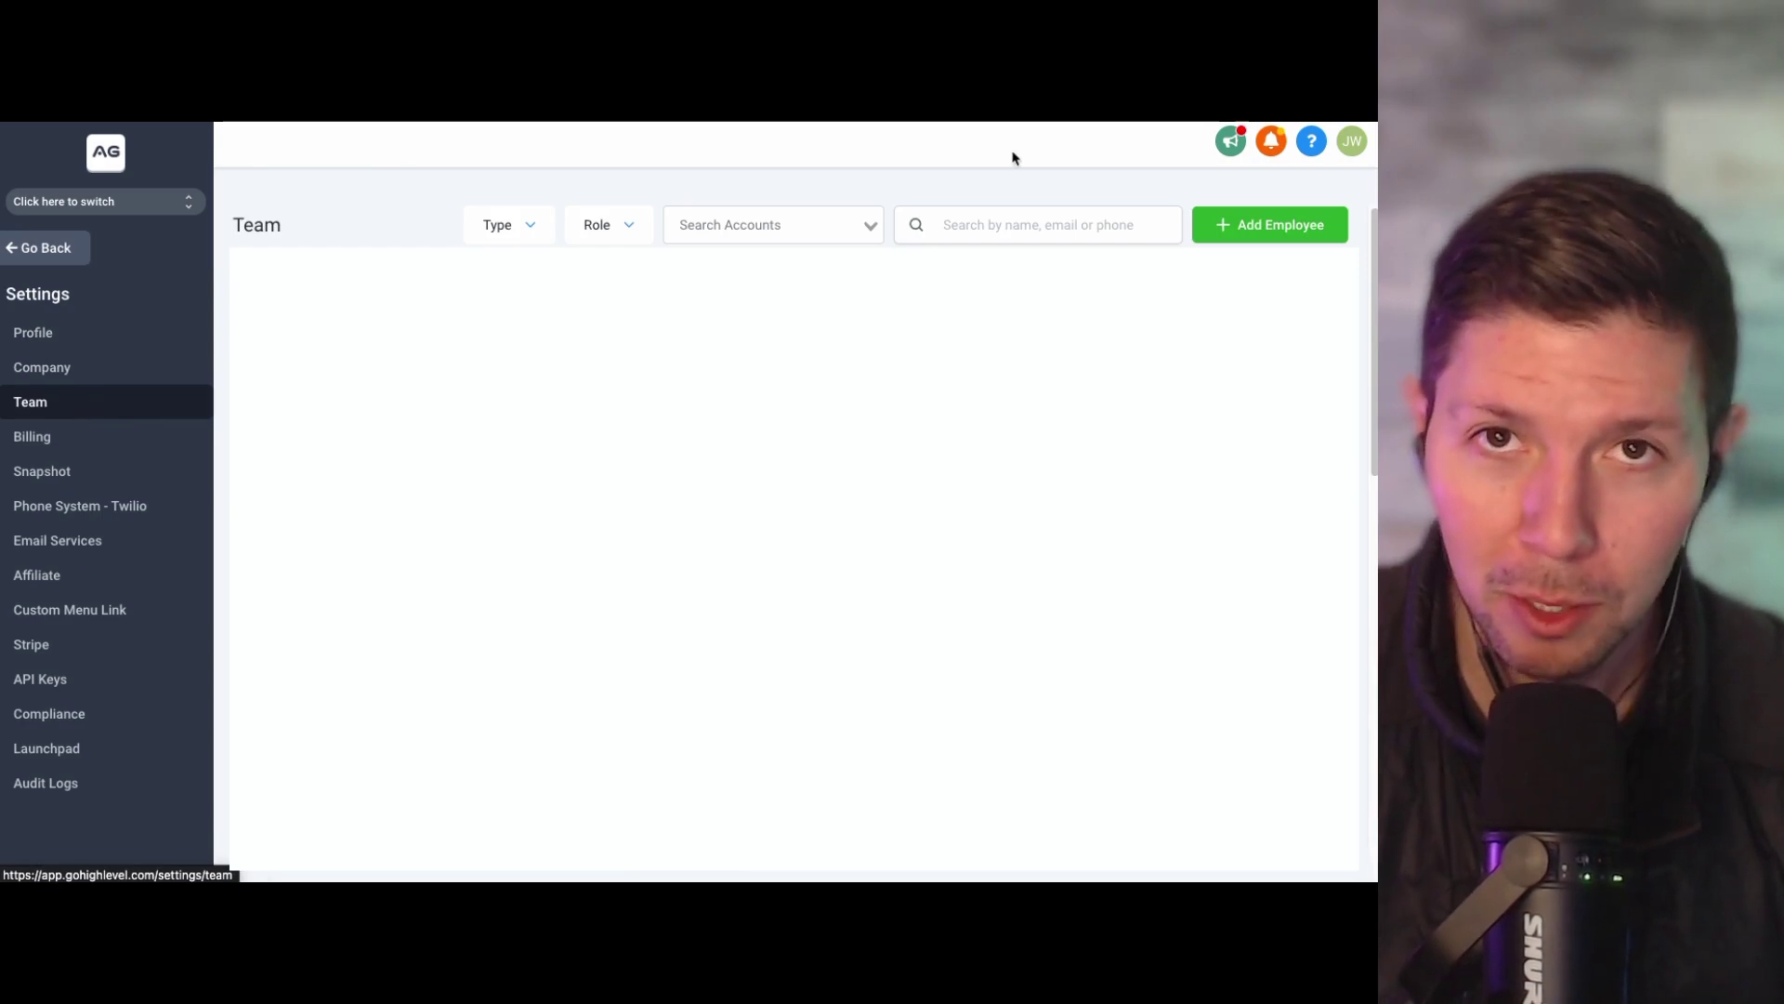
Add a new employee and fill in their first name, last name, e-mail, phone and password
left_click(1261, 231)
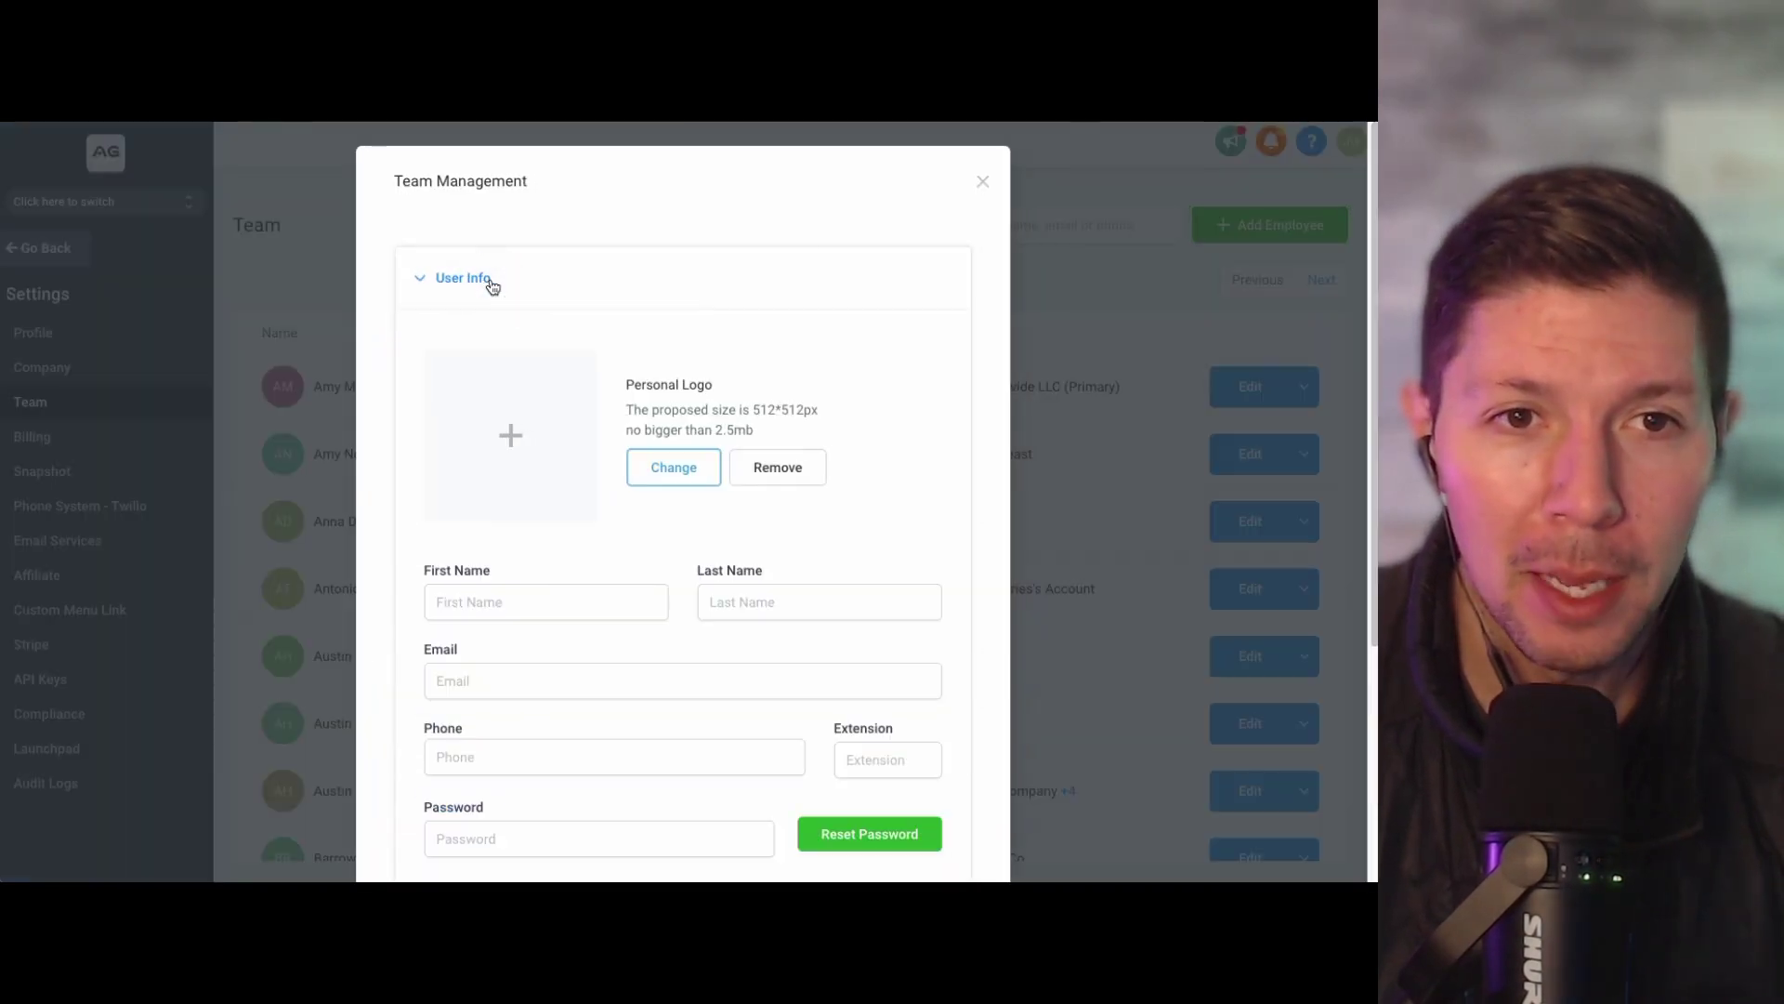
scroll(585, 493, "down", 1)
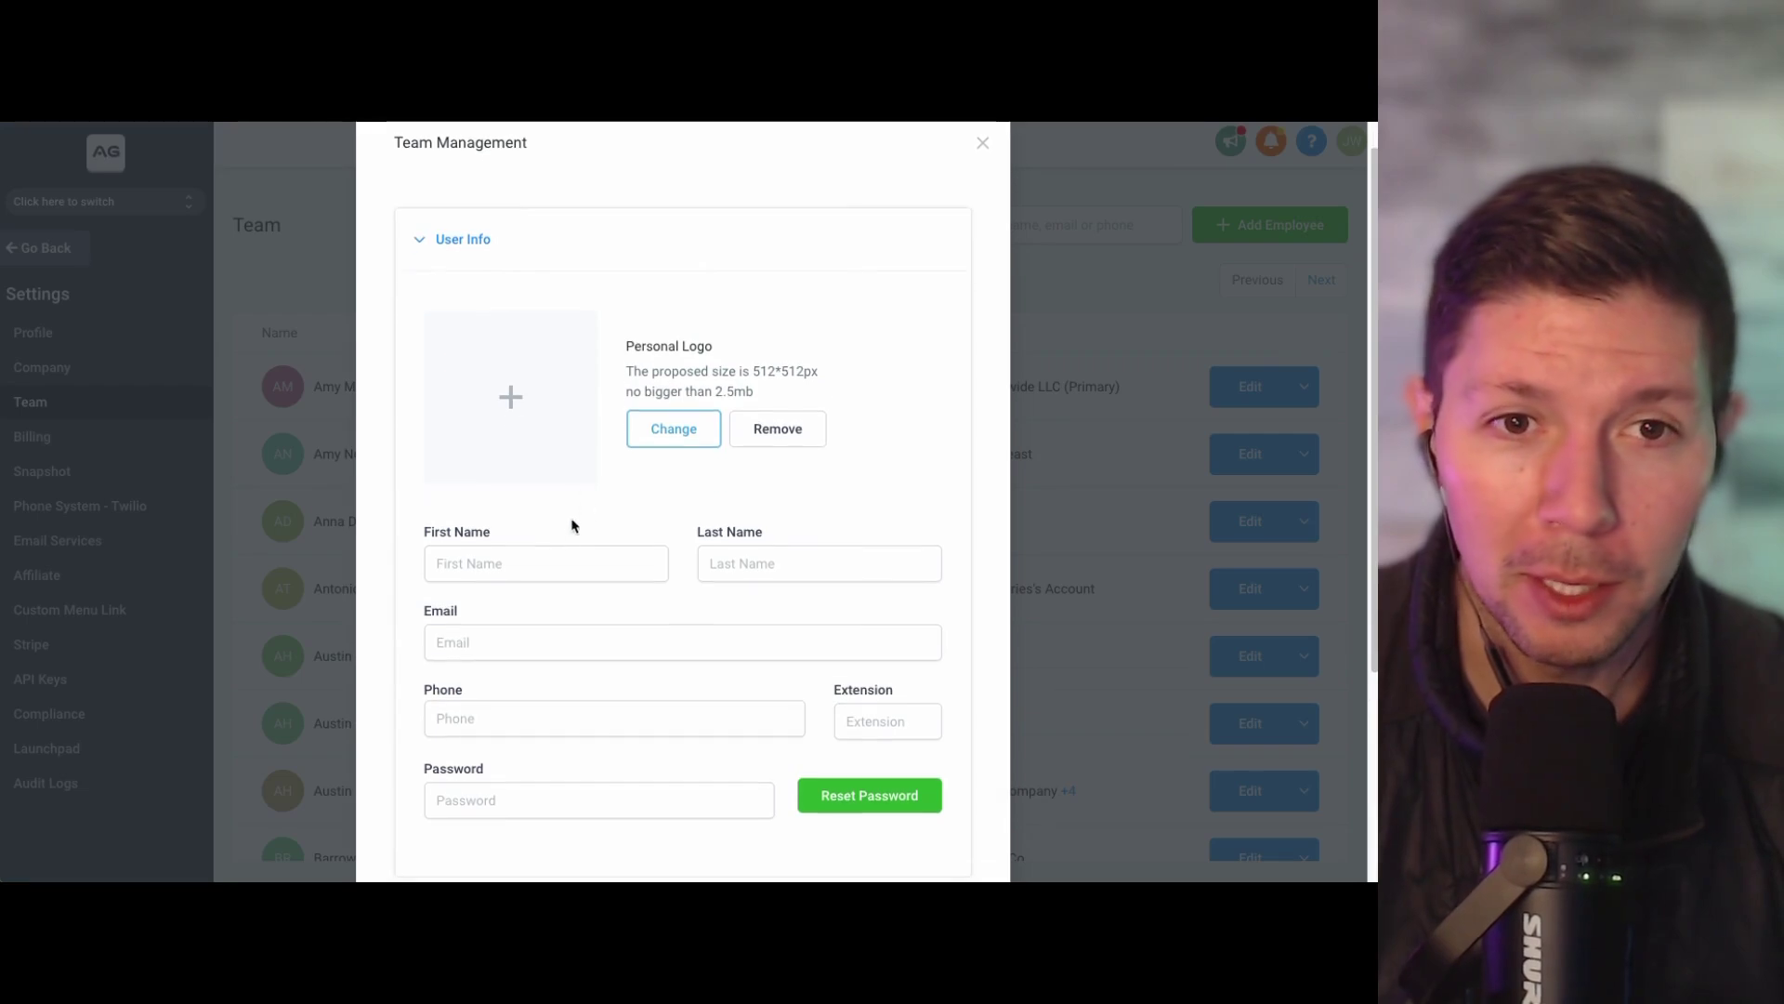
scroll(562, 553, "down", 4)
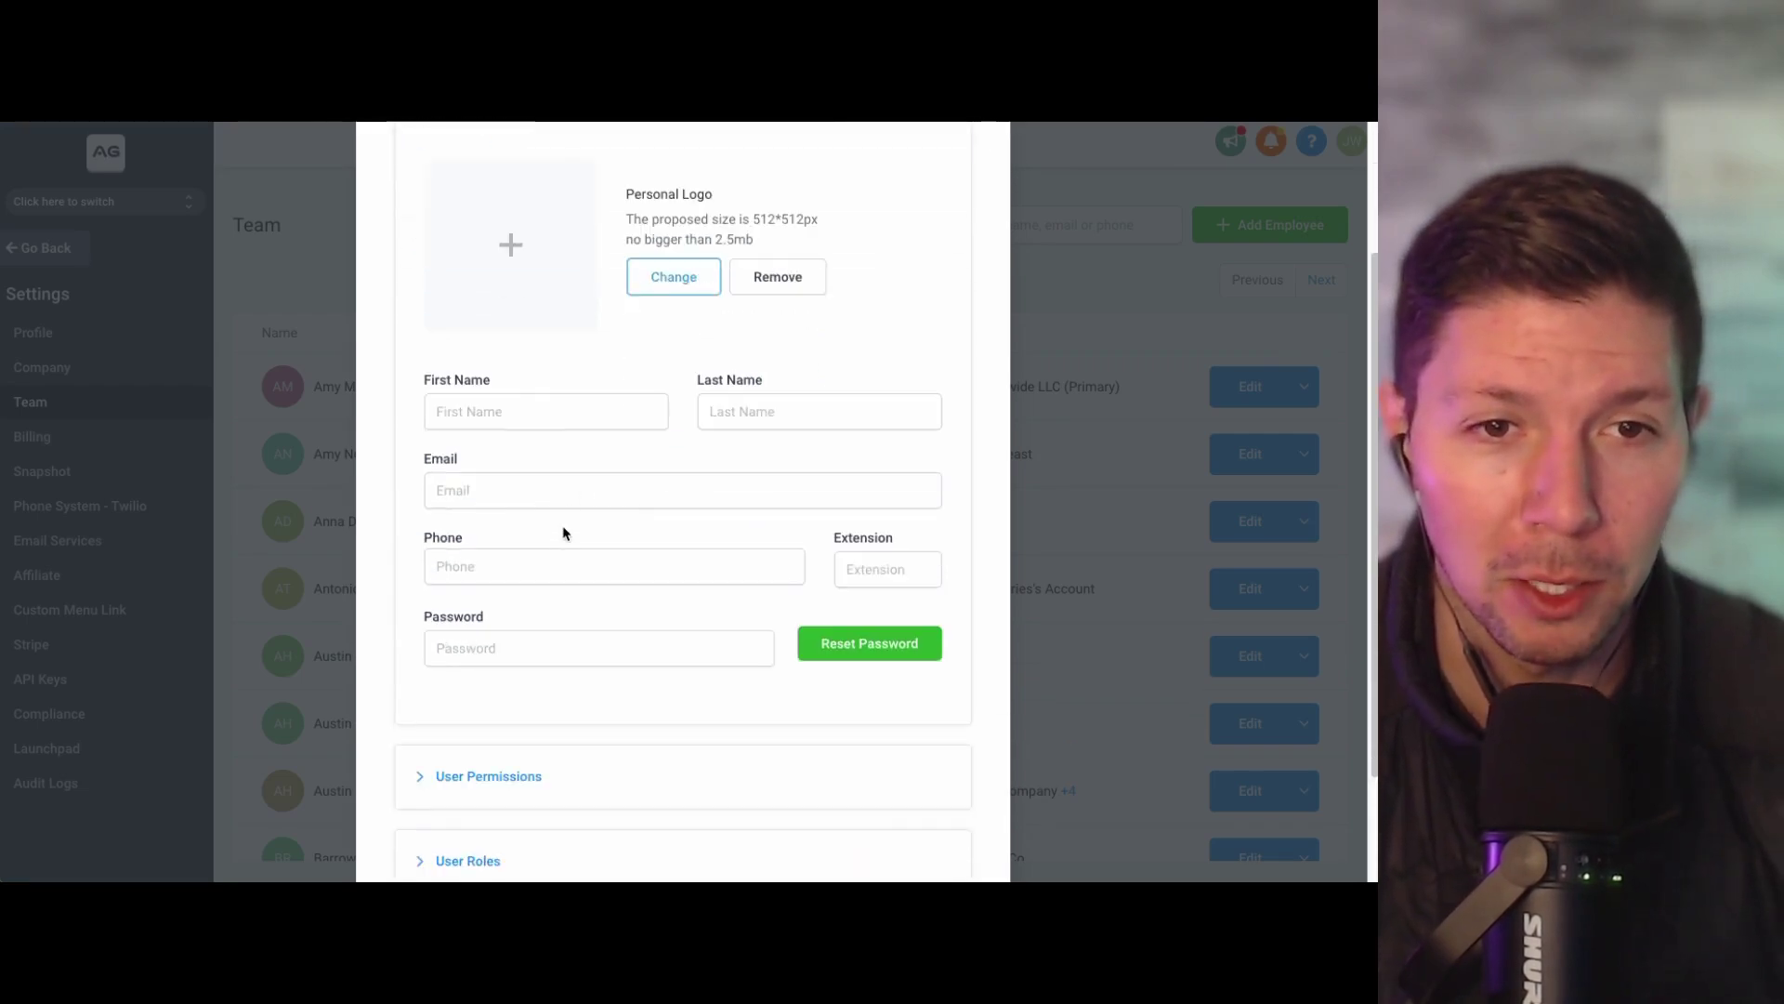
left_click(562, 411)
type("George")
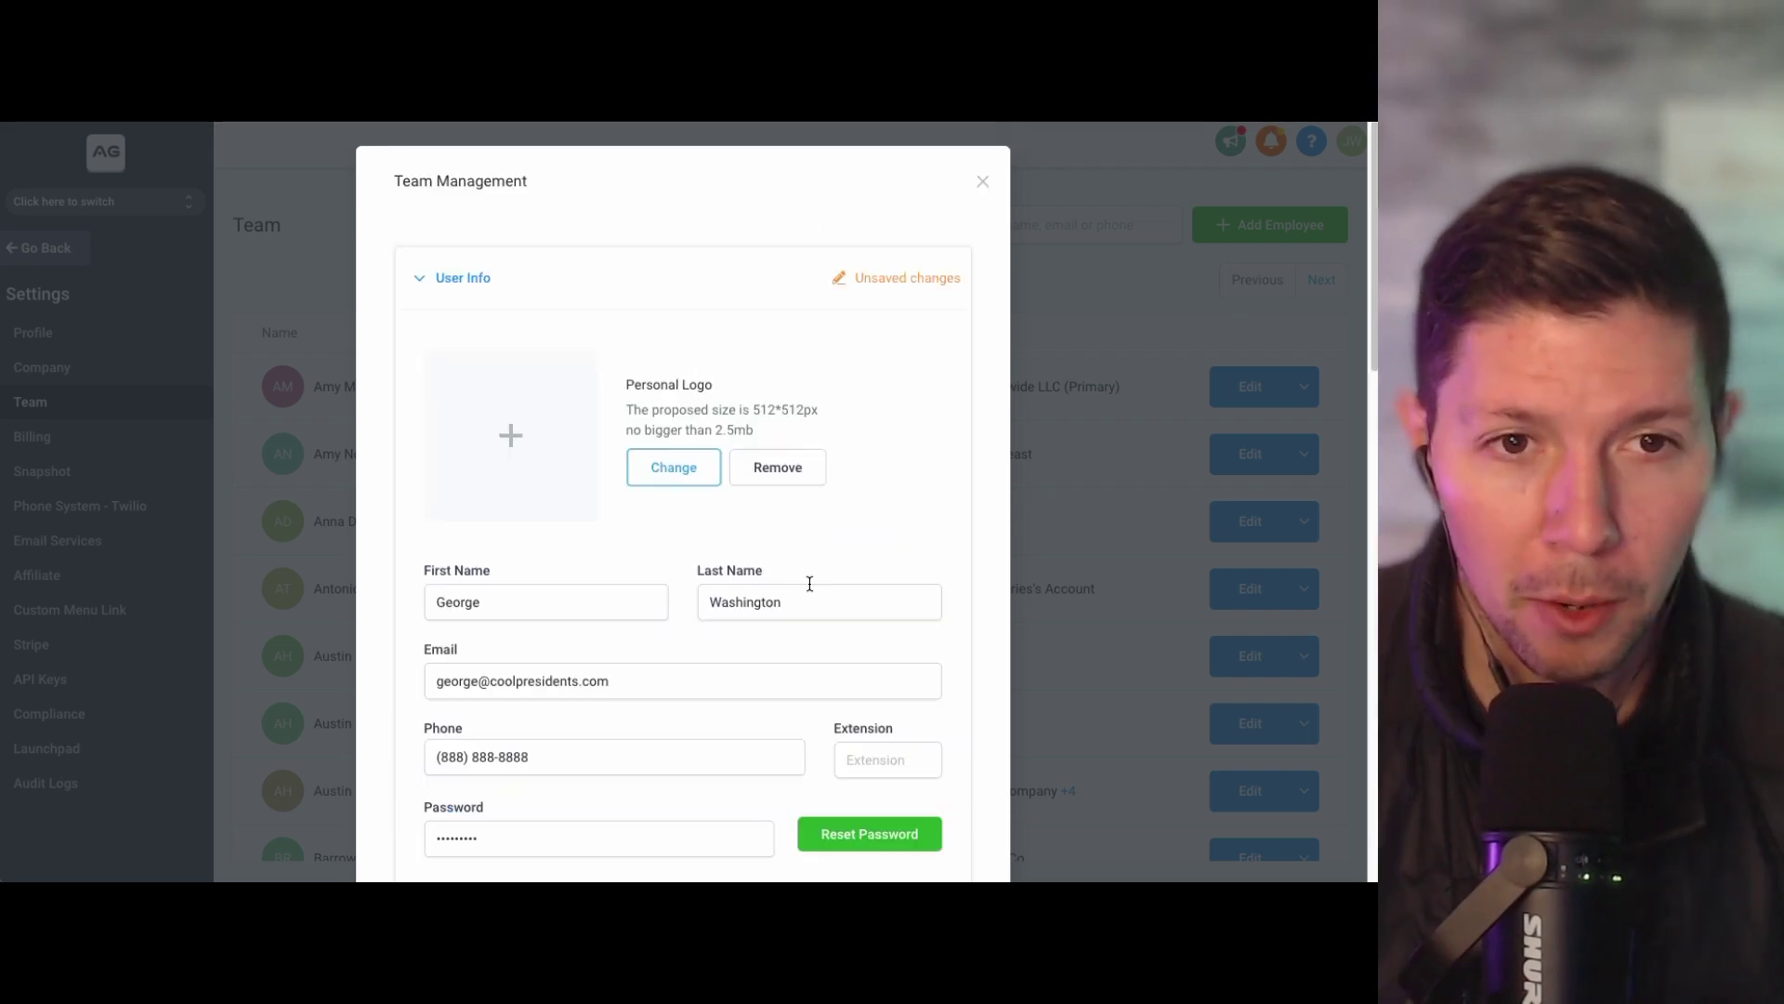
scroll(825, 630, "down", 4)
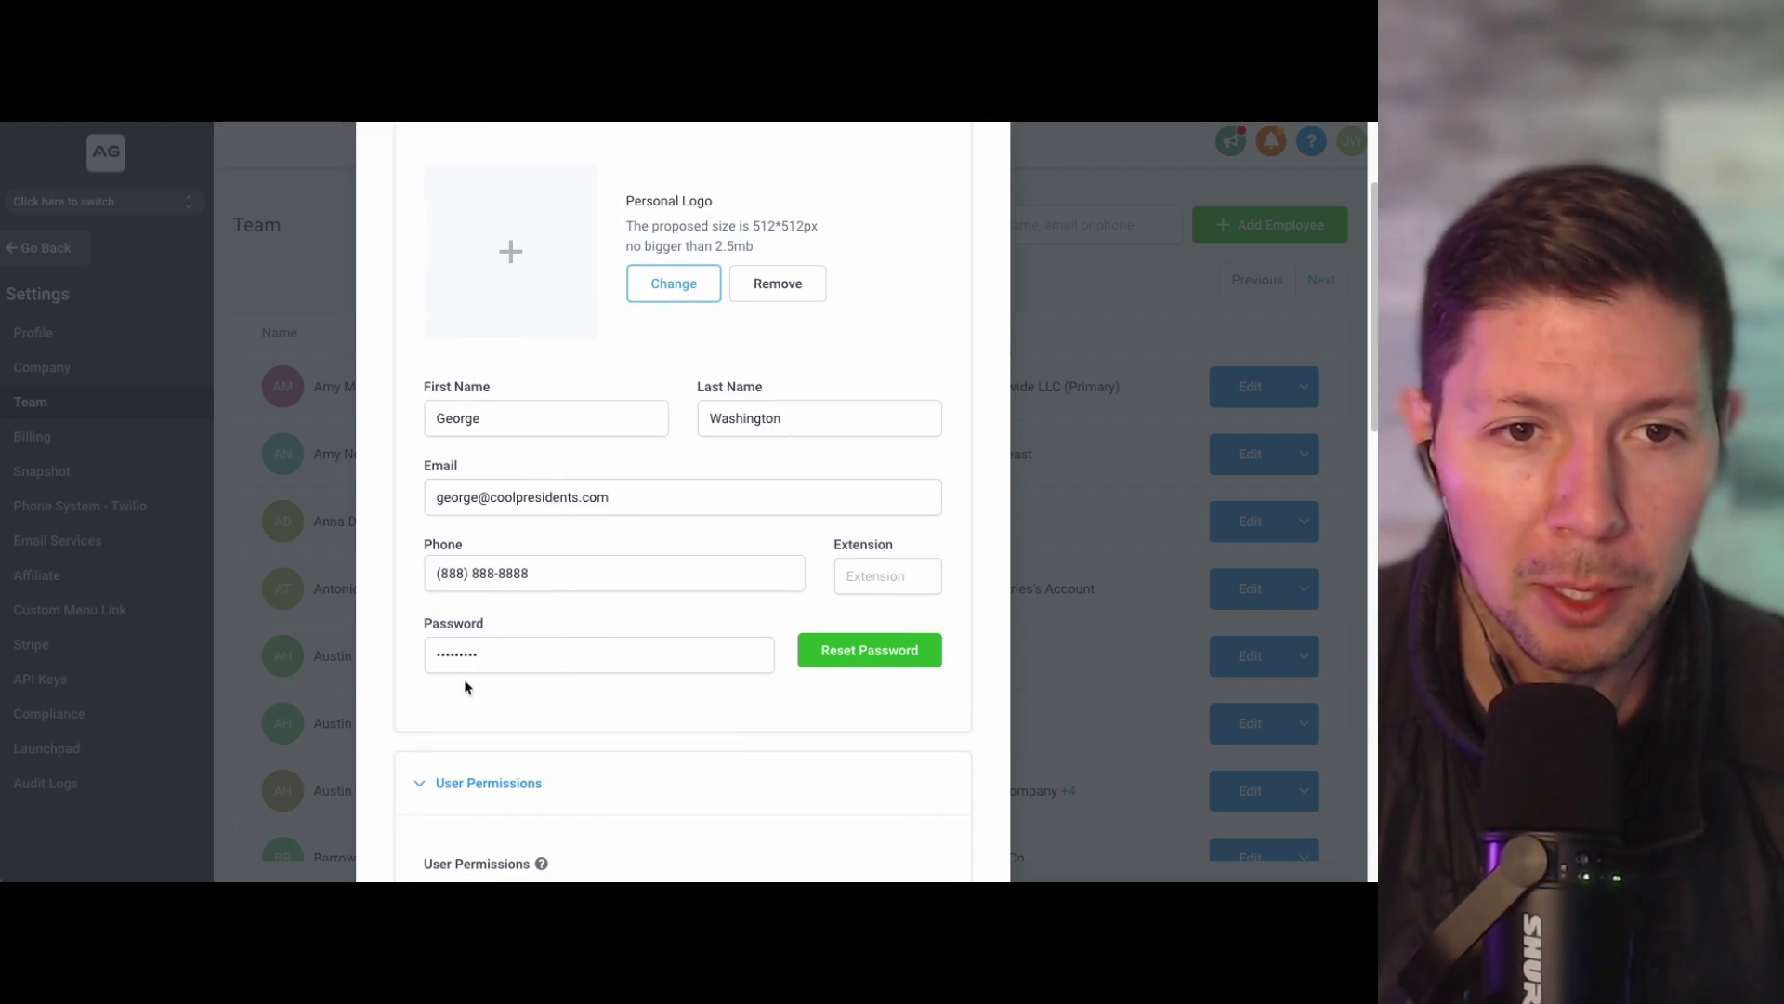
scroll(630, 661, "down", 10)
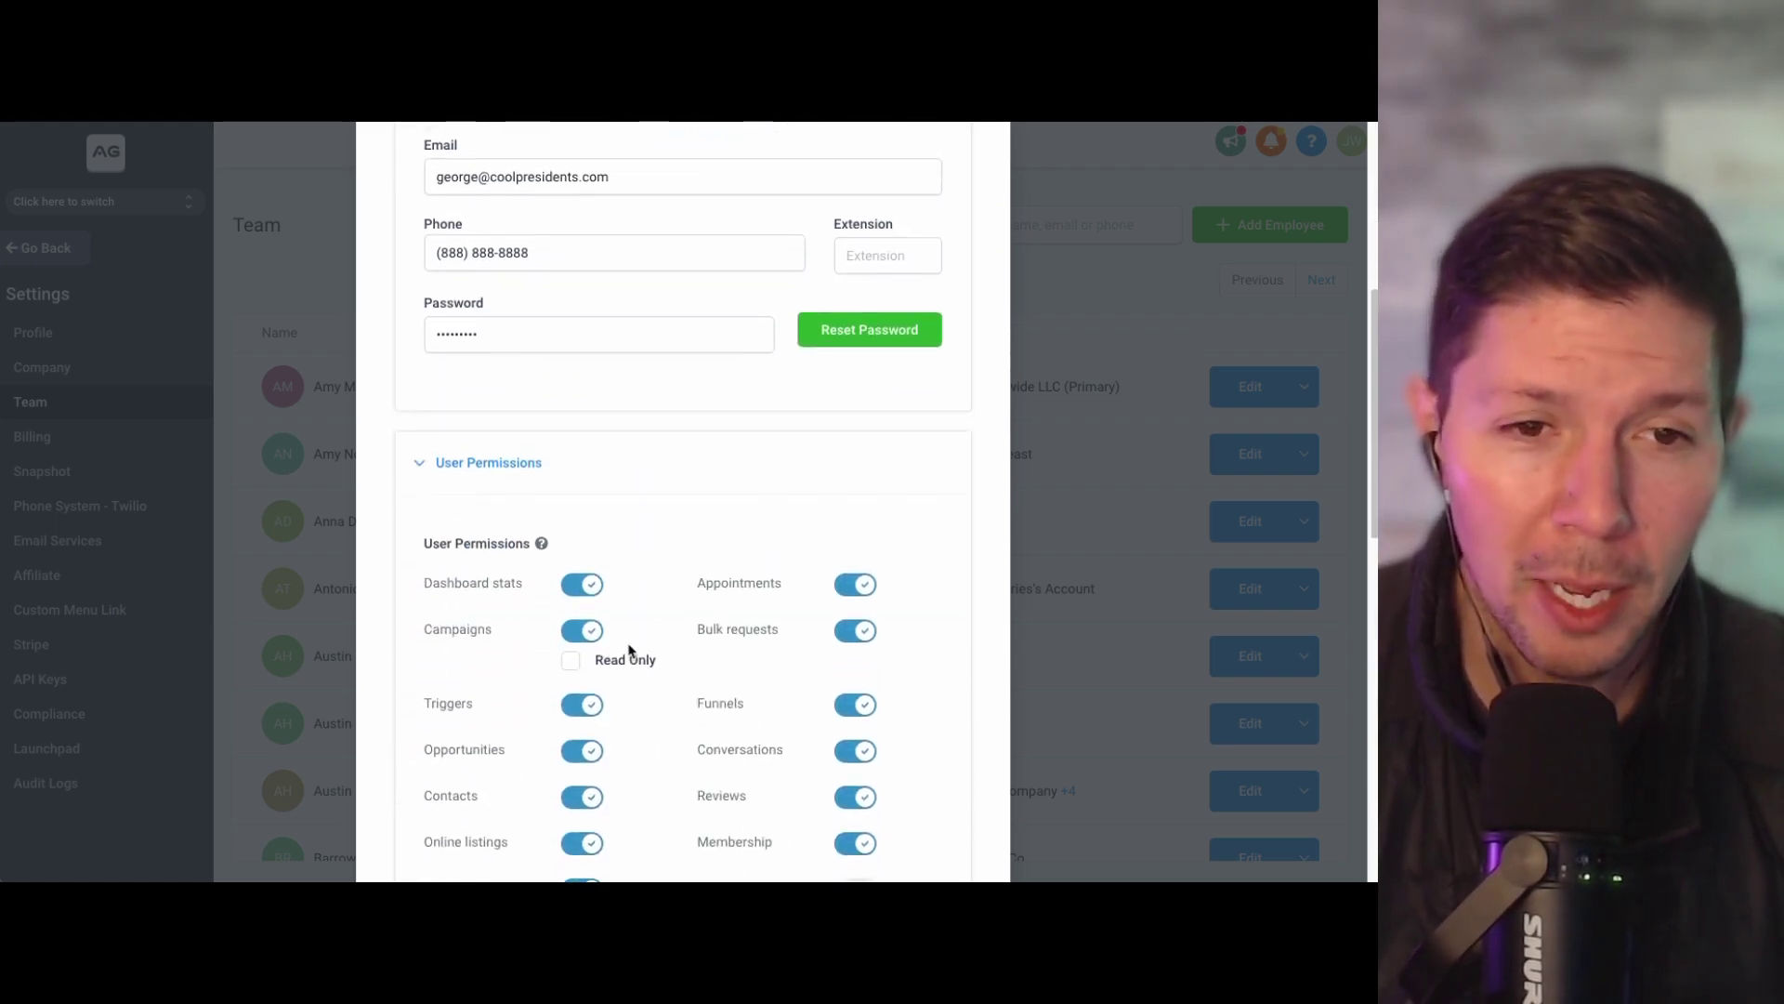
scroll(629, 648, "down", 3)
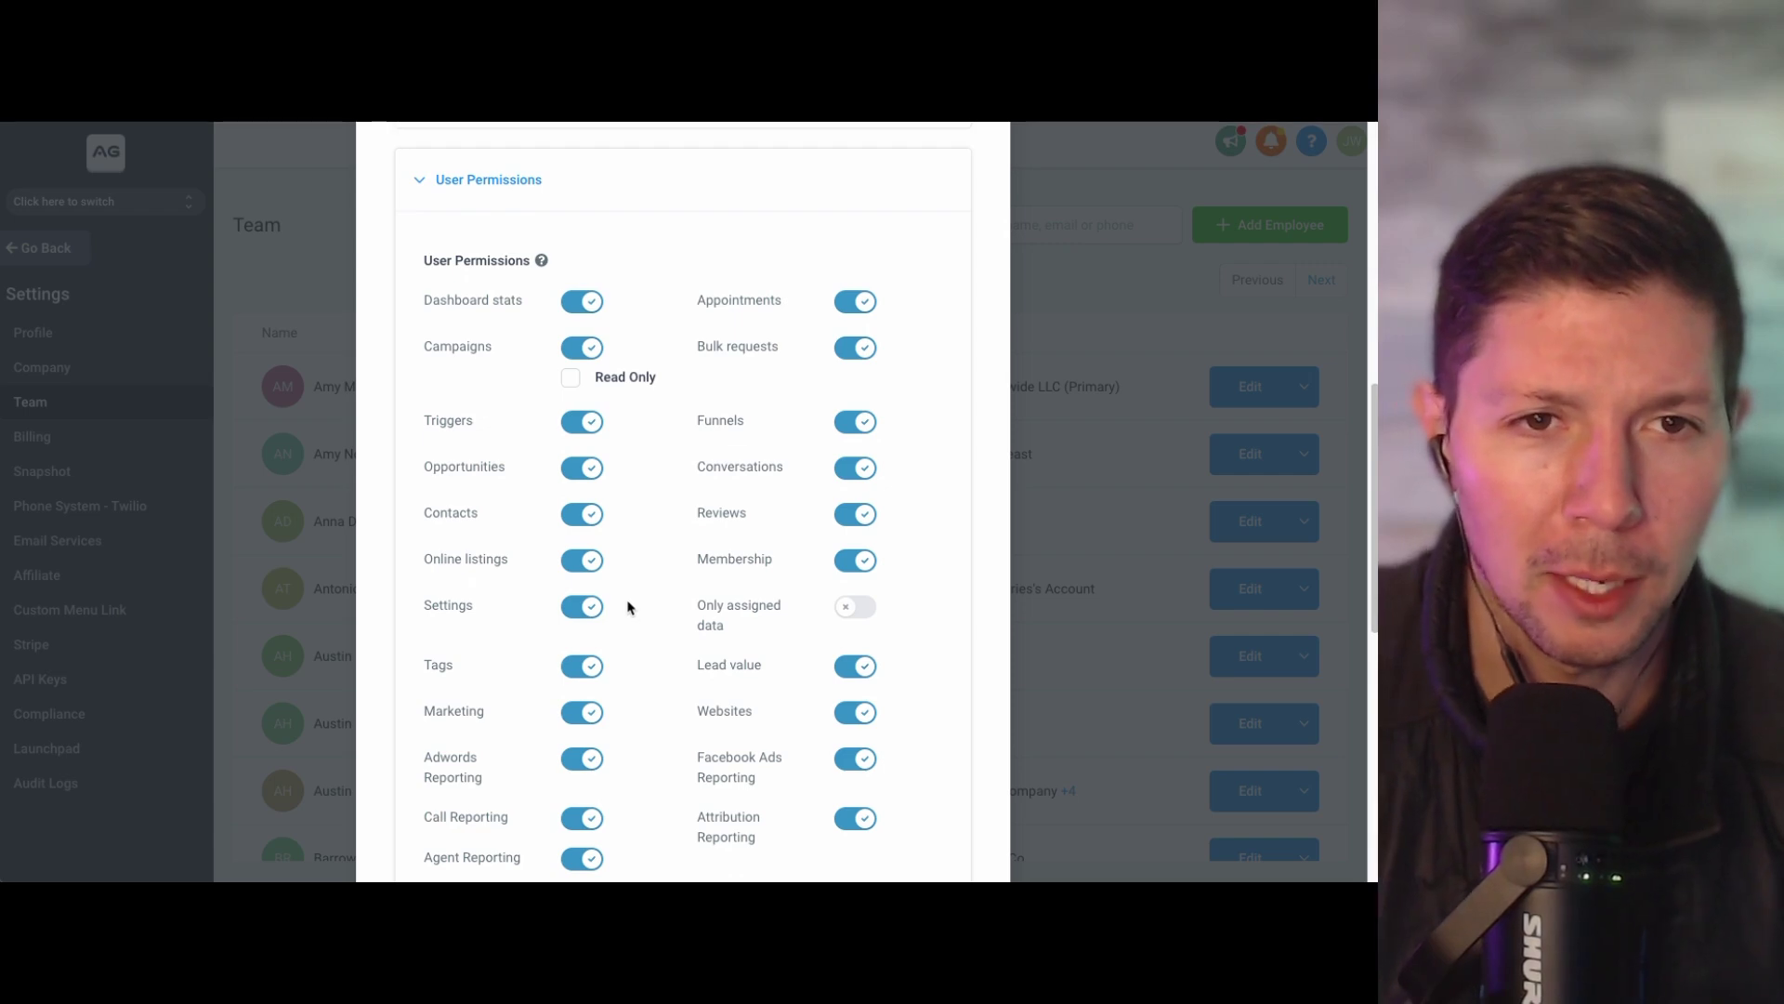
scroll(591, 455, "up", 17)
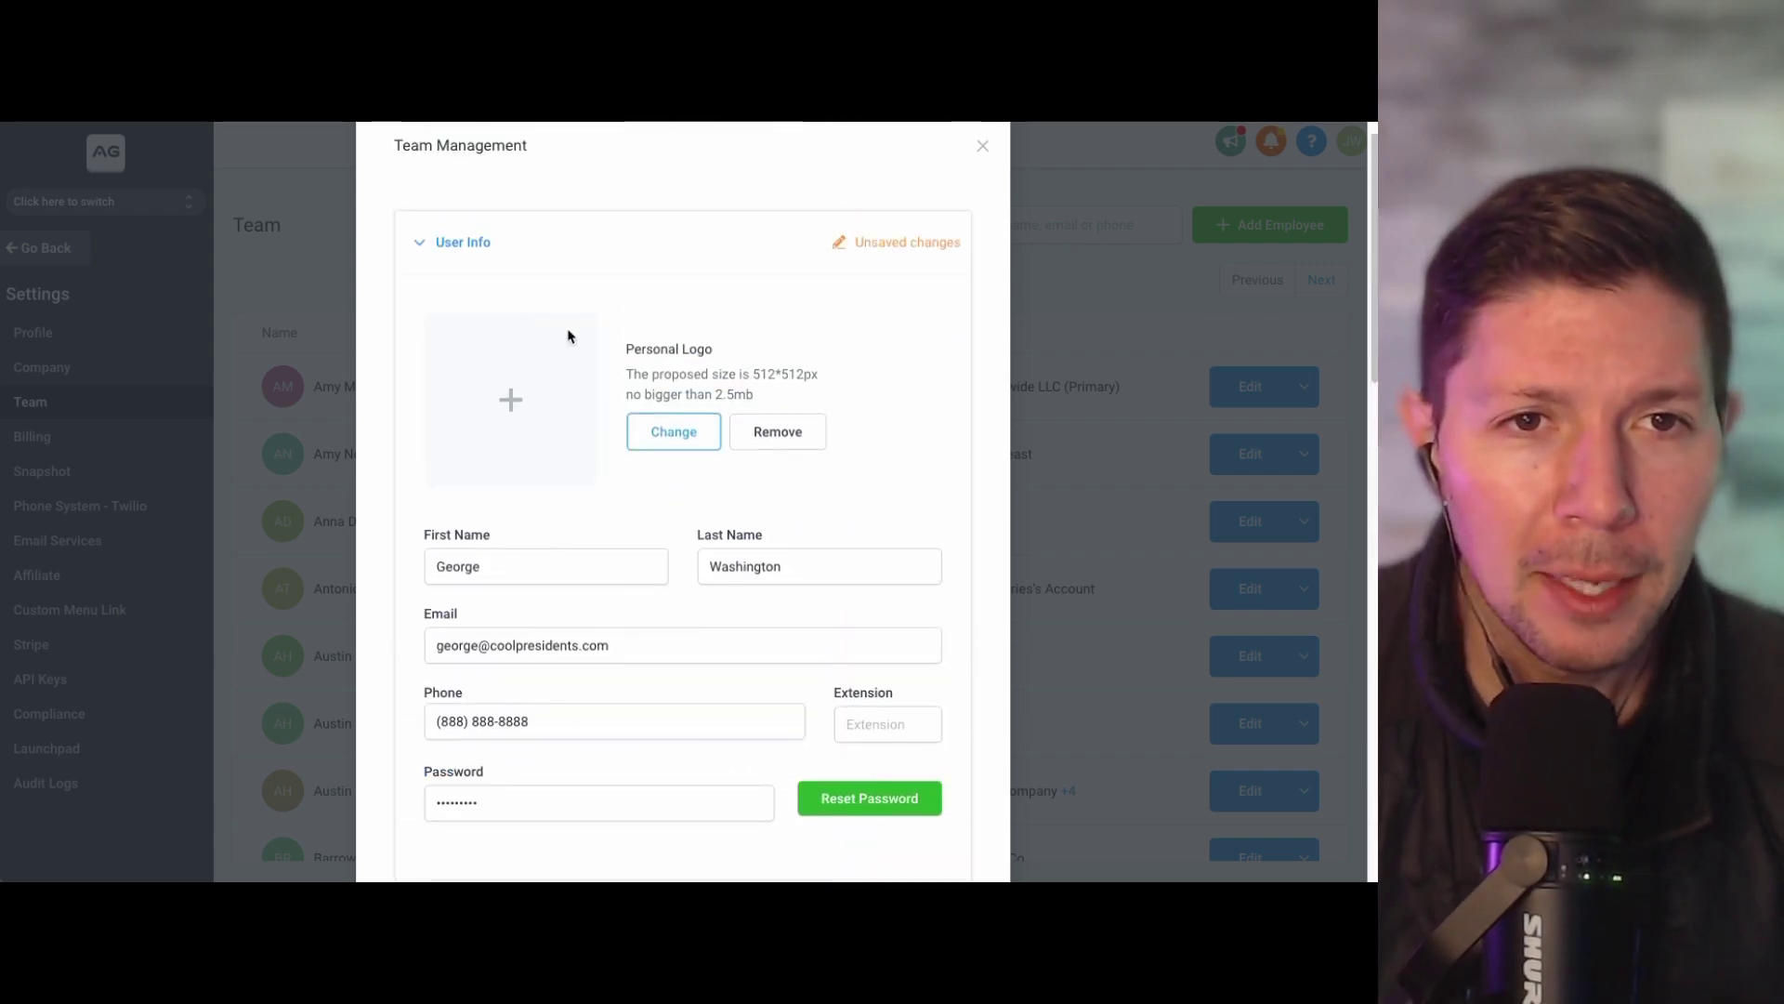
Check the employee's User Permissions, leaving every toggle enabled, then collapse that section
left_click(475, 253)
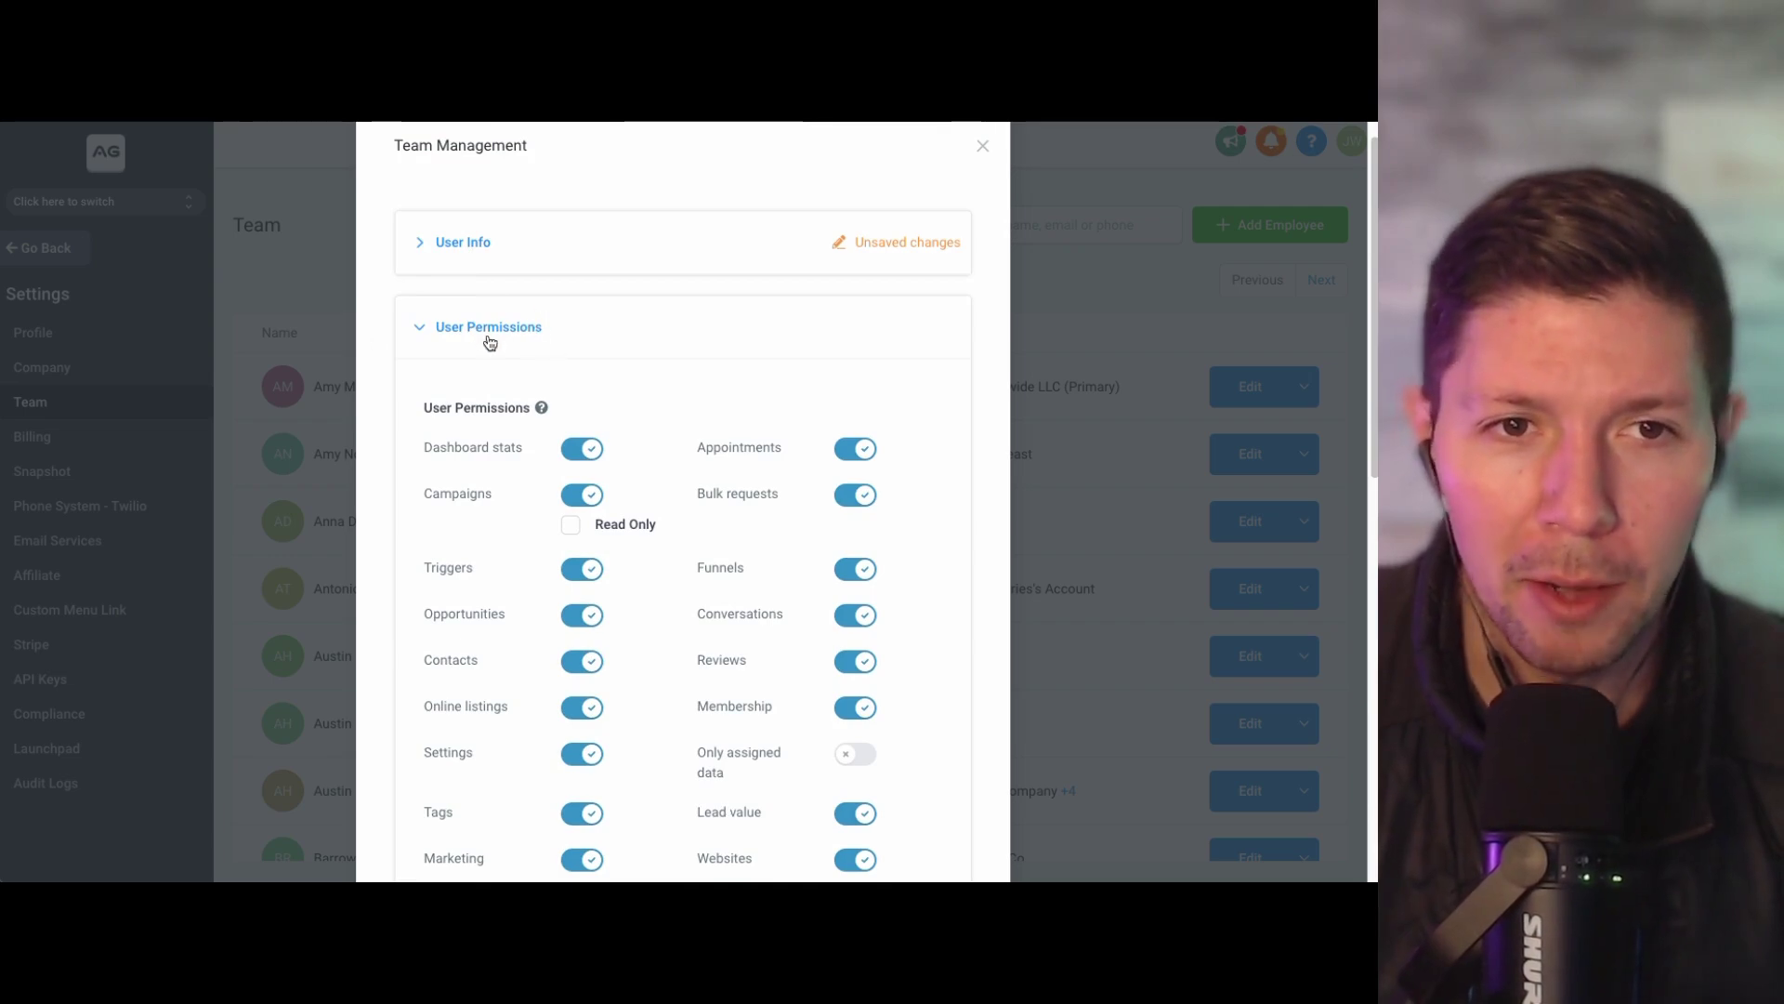
scroll(646, 381, "down", 2)
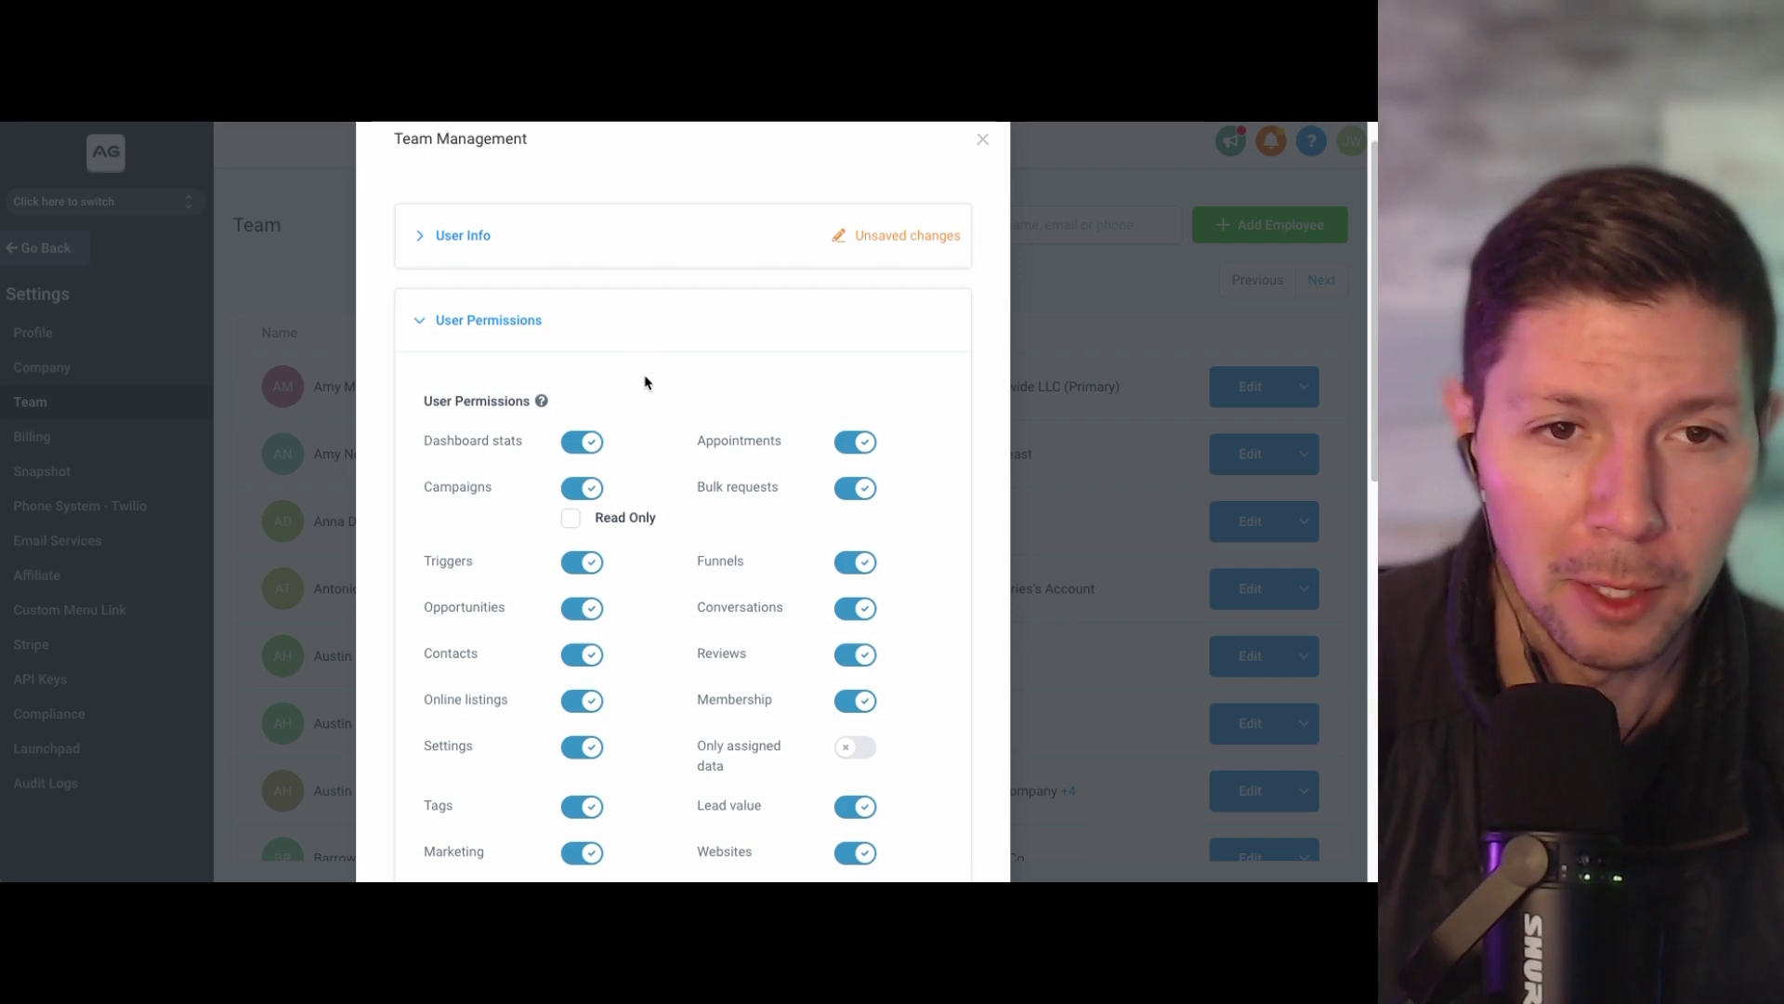
scroll(648, 383, "down", 3)
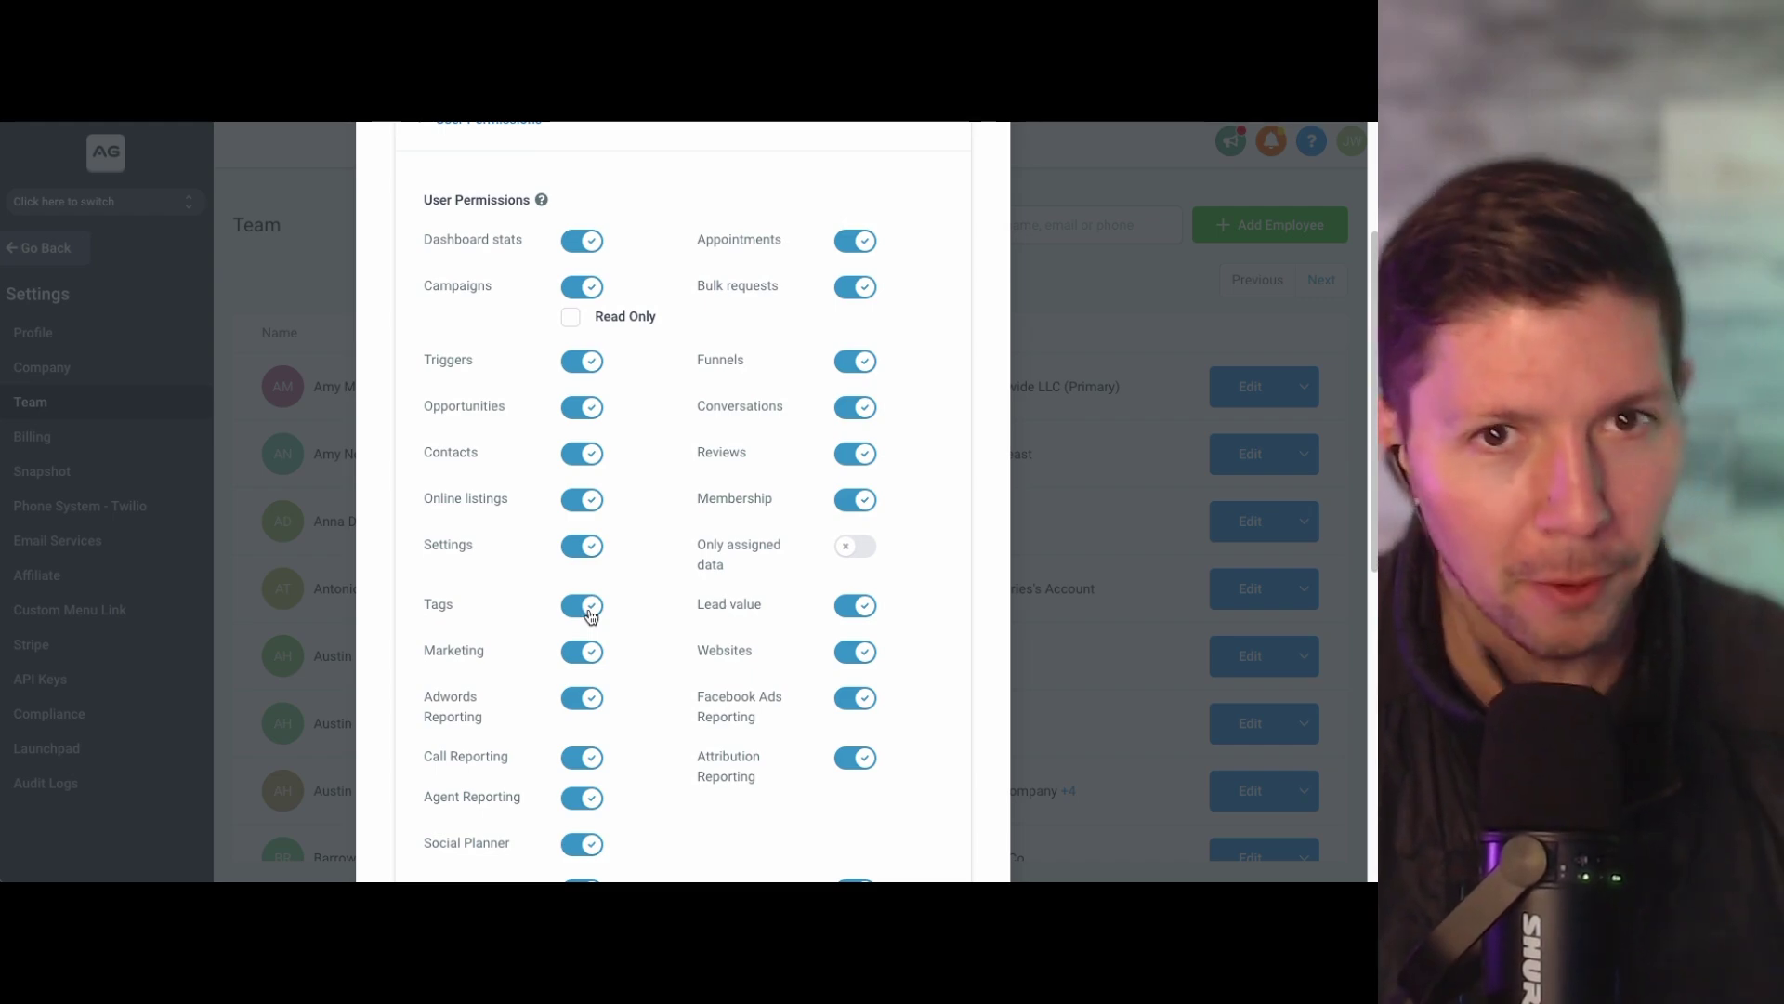
scroll(577, 330, "up", 1)
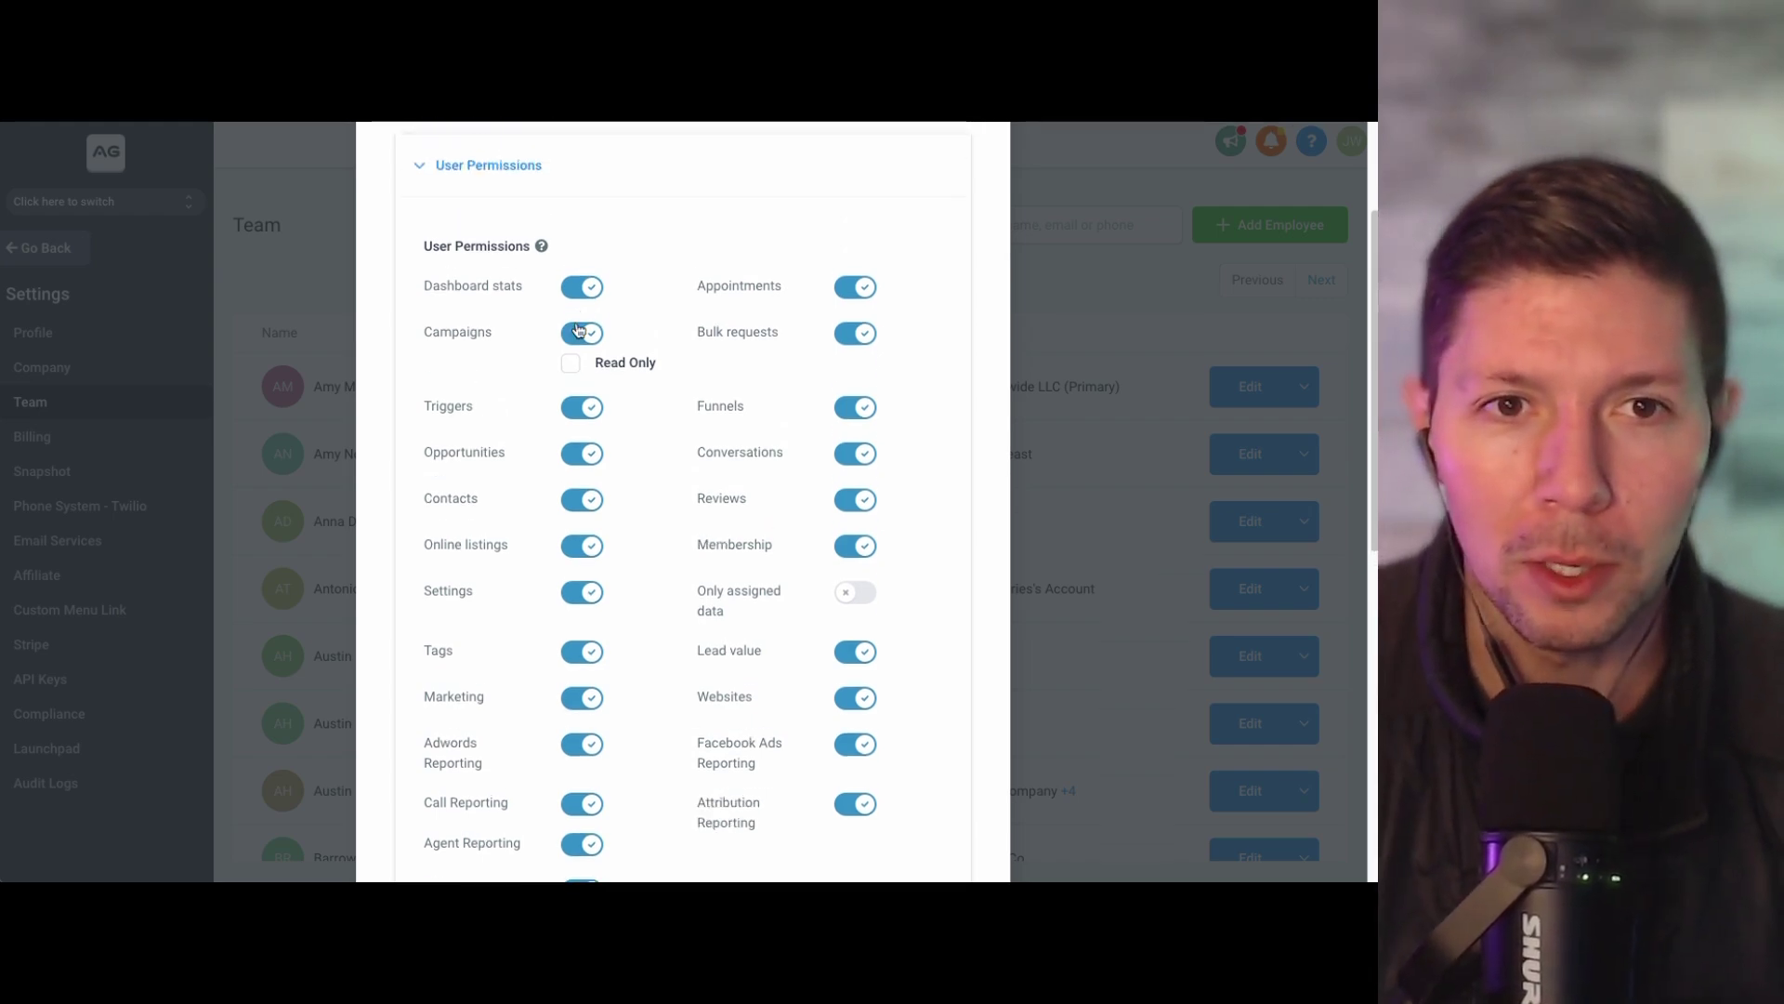
left_click(498, 165)
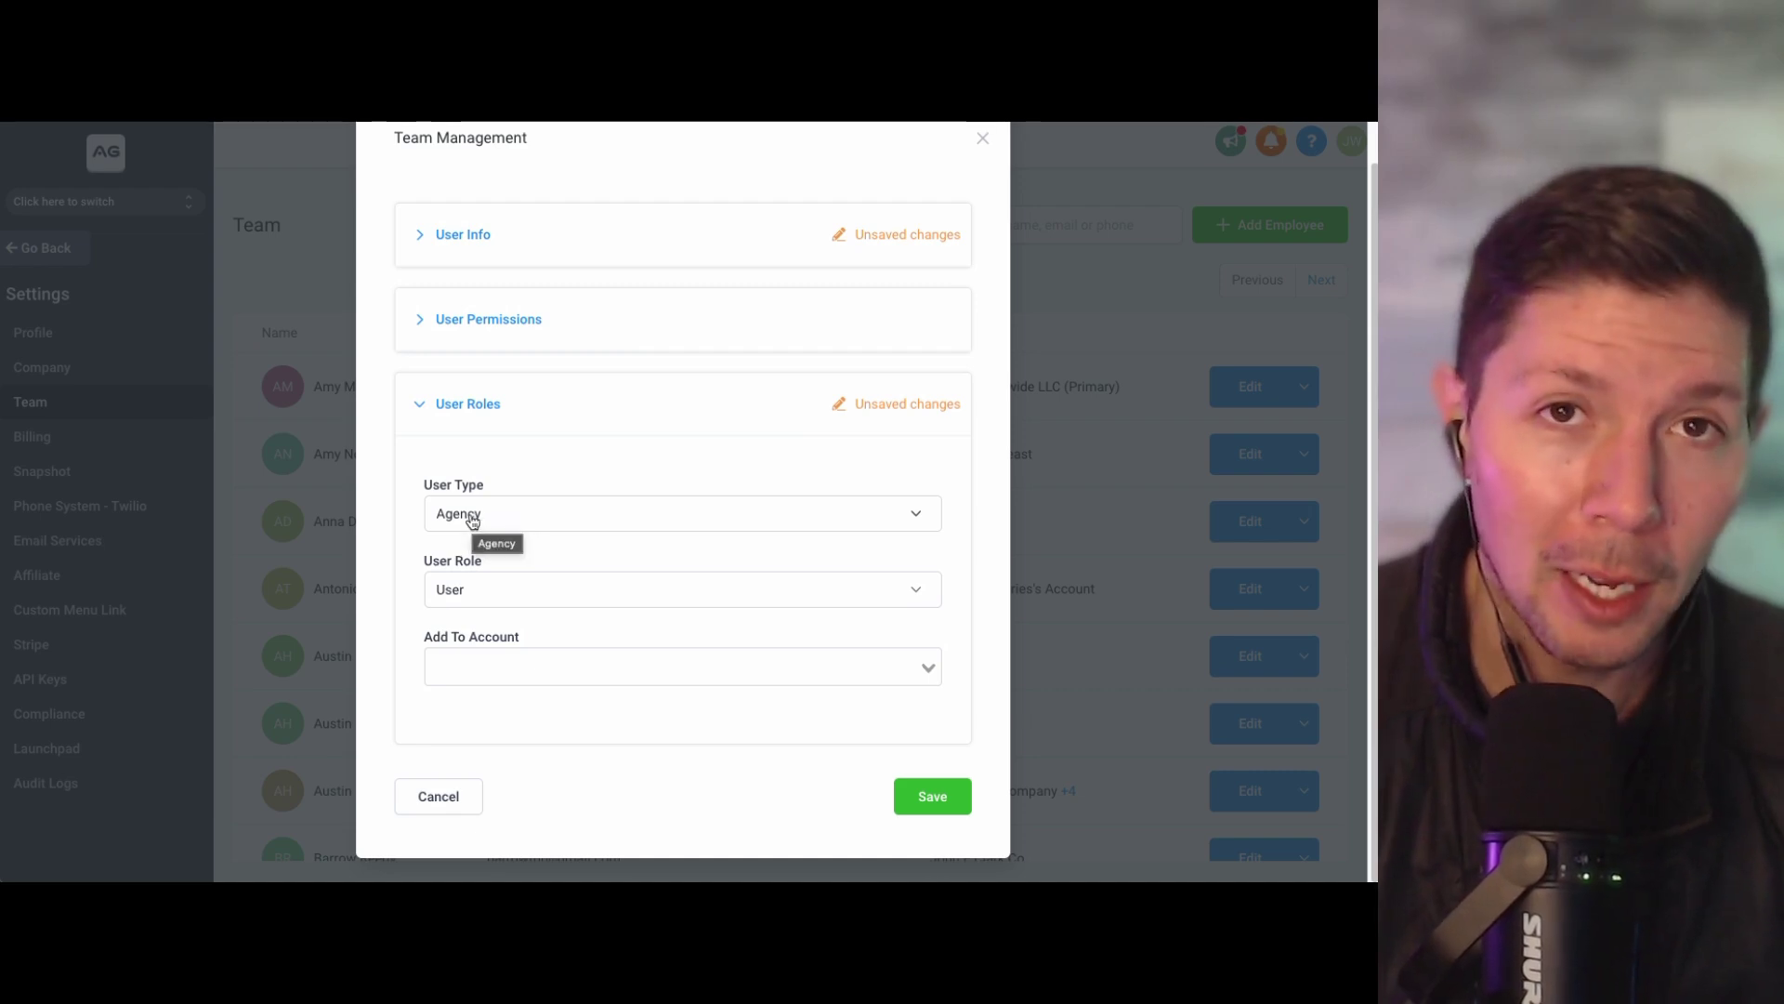
Make the employee an Account-type Admin and add the Cool Presidents Club account
left_click(499, 524)
left_click(521, 596)
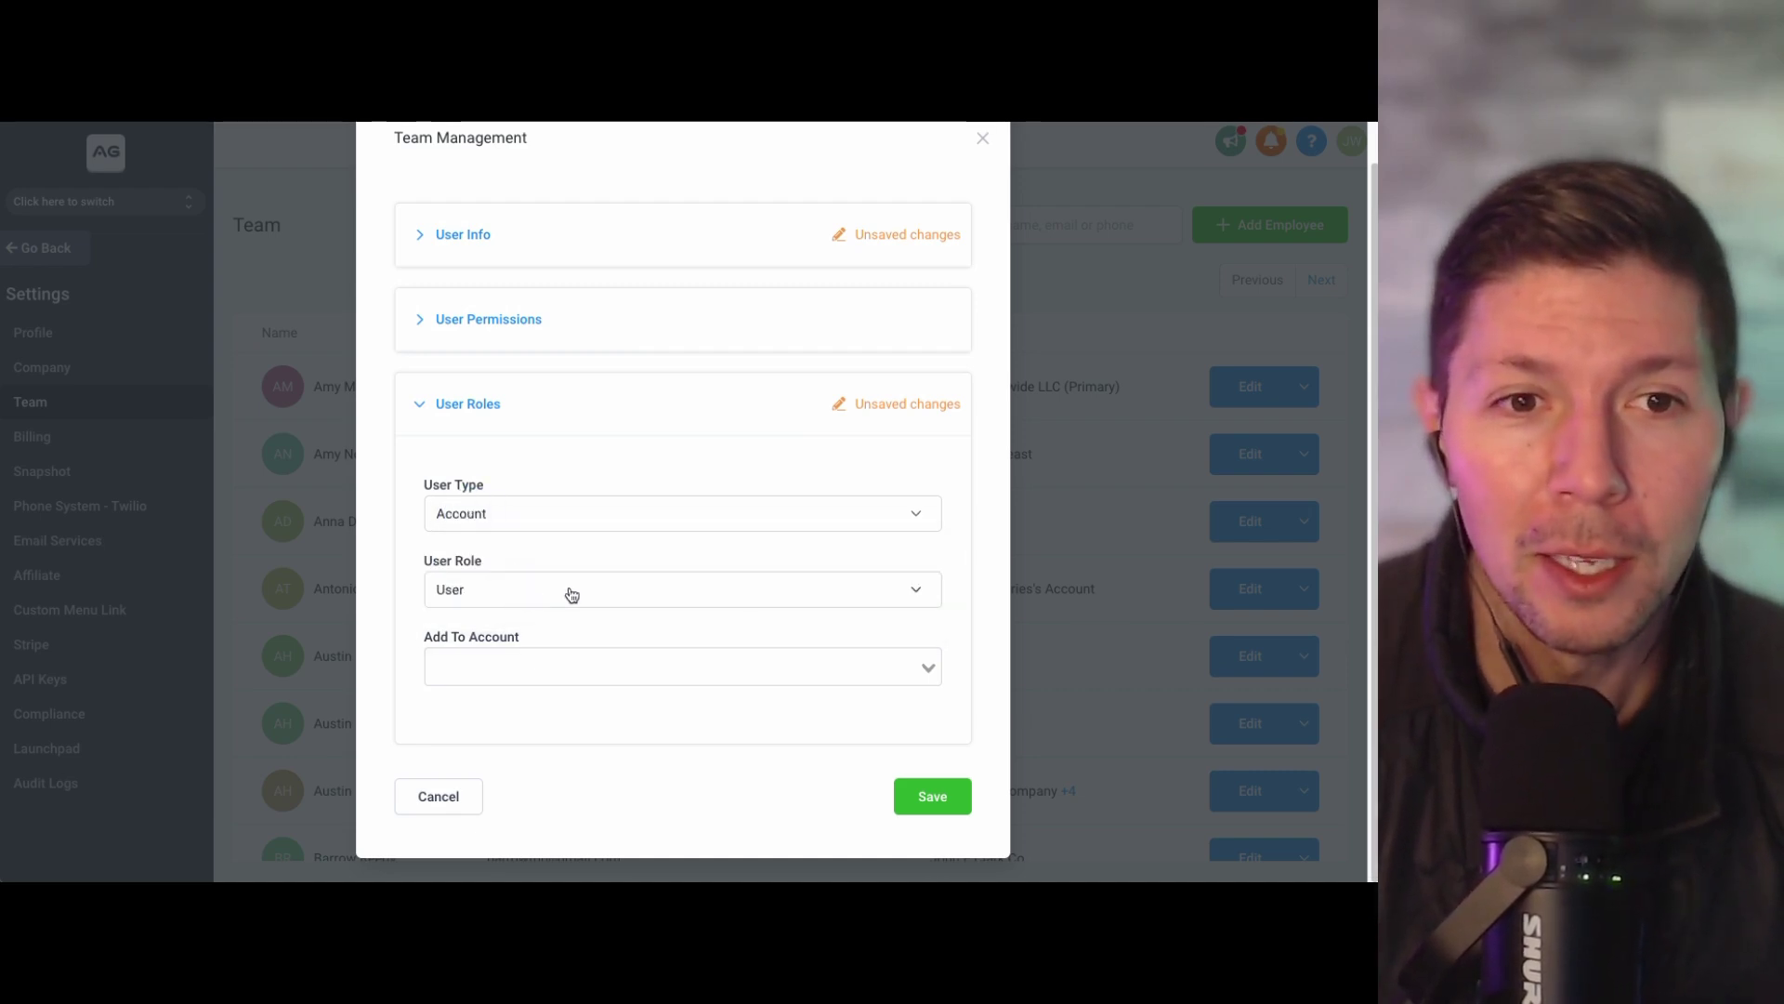
left_click(576, 589)
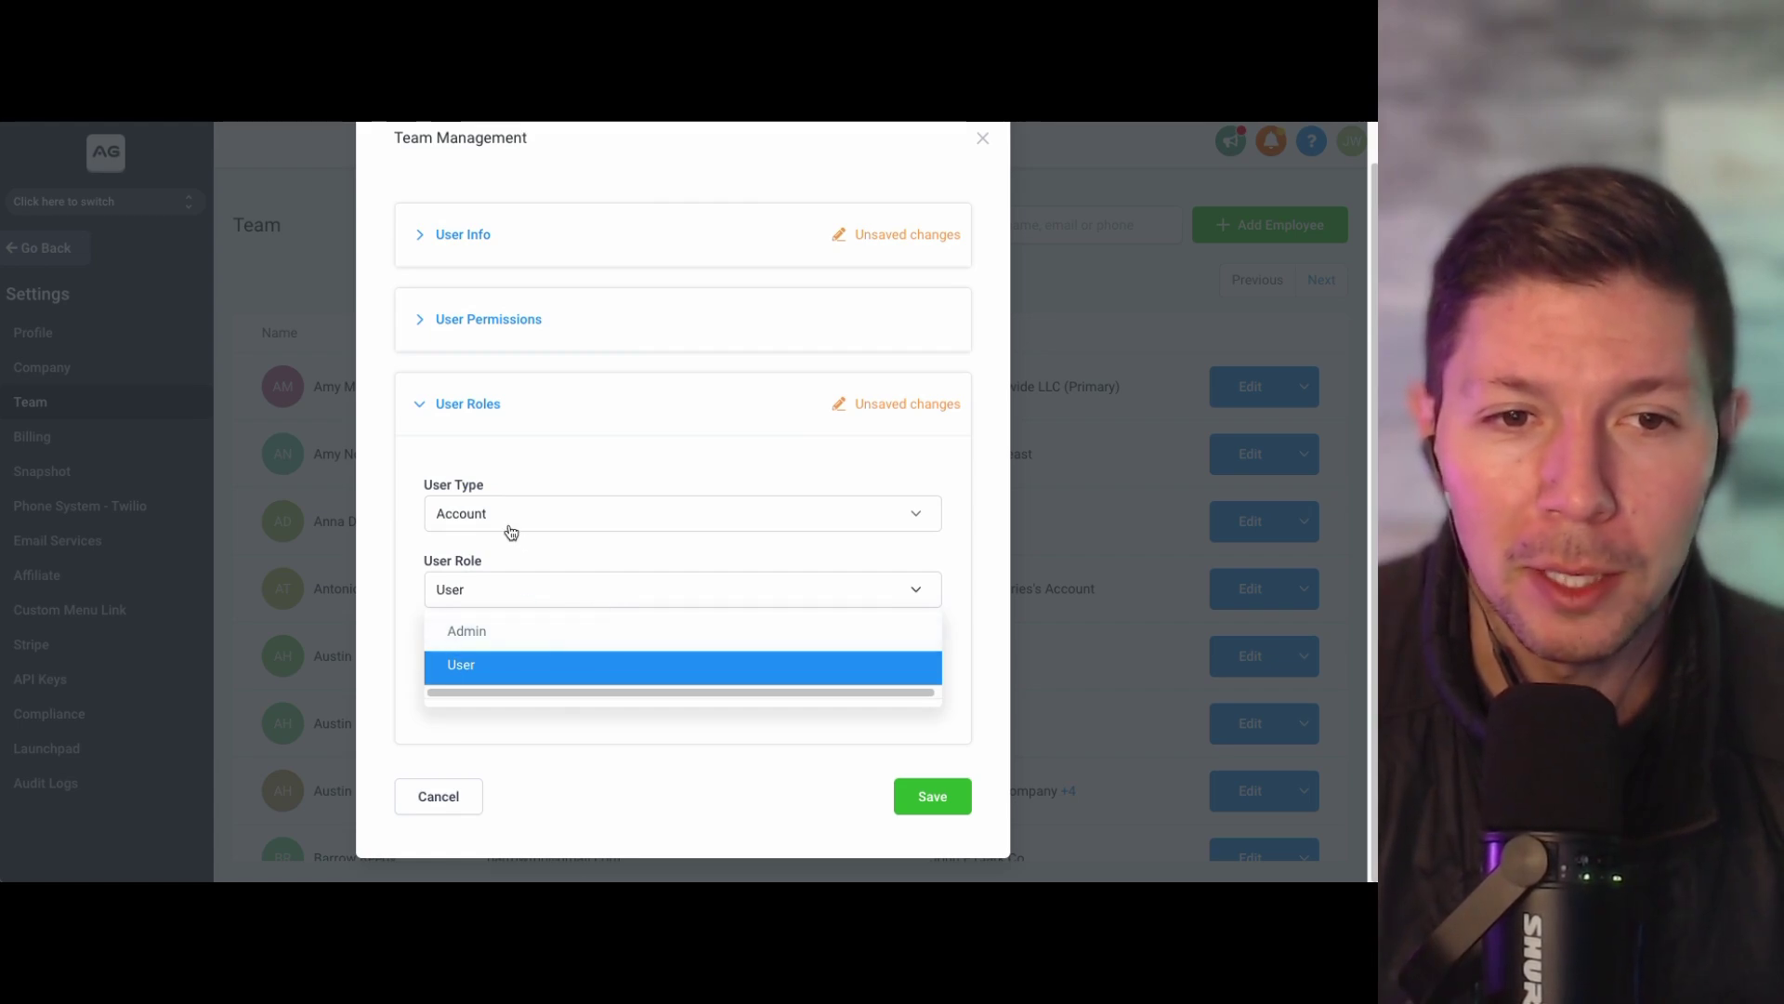
left_click(547, 633)
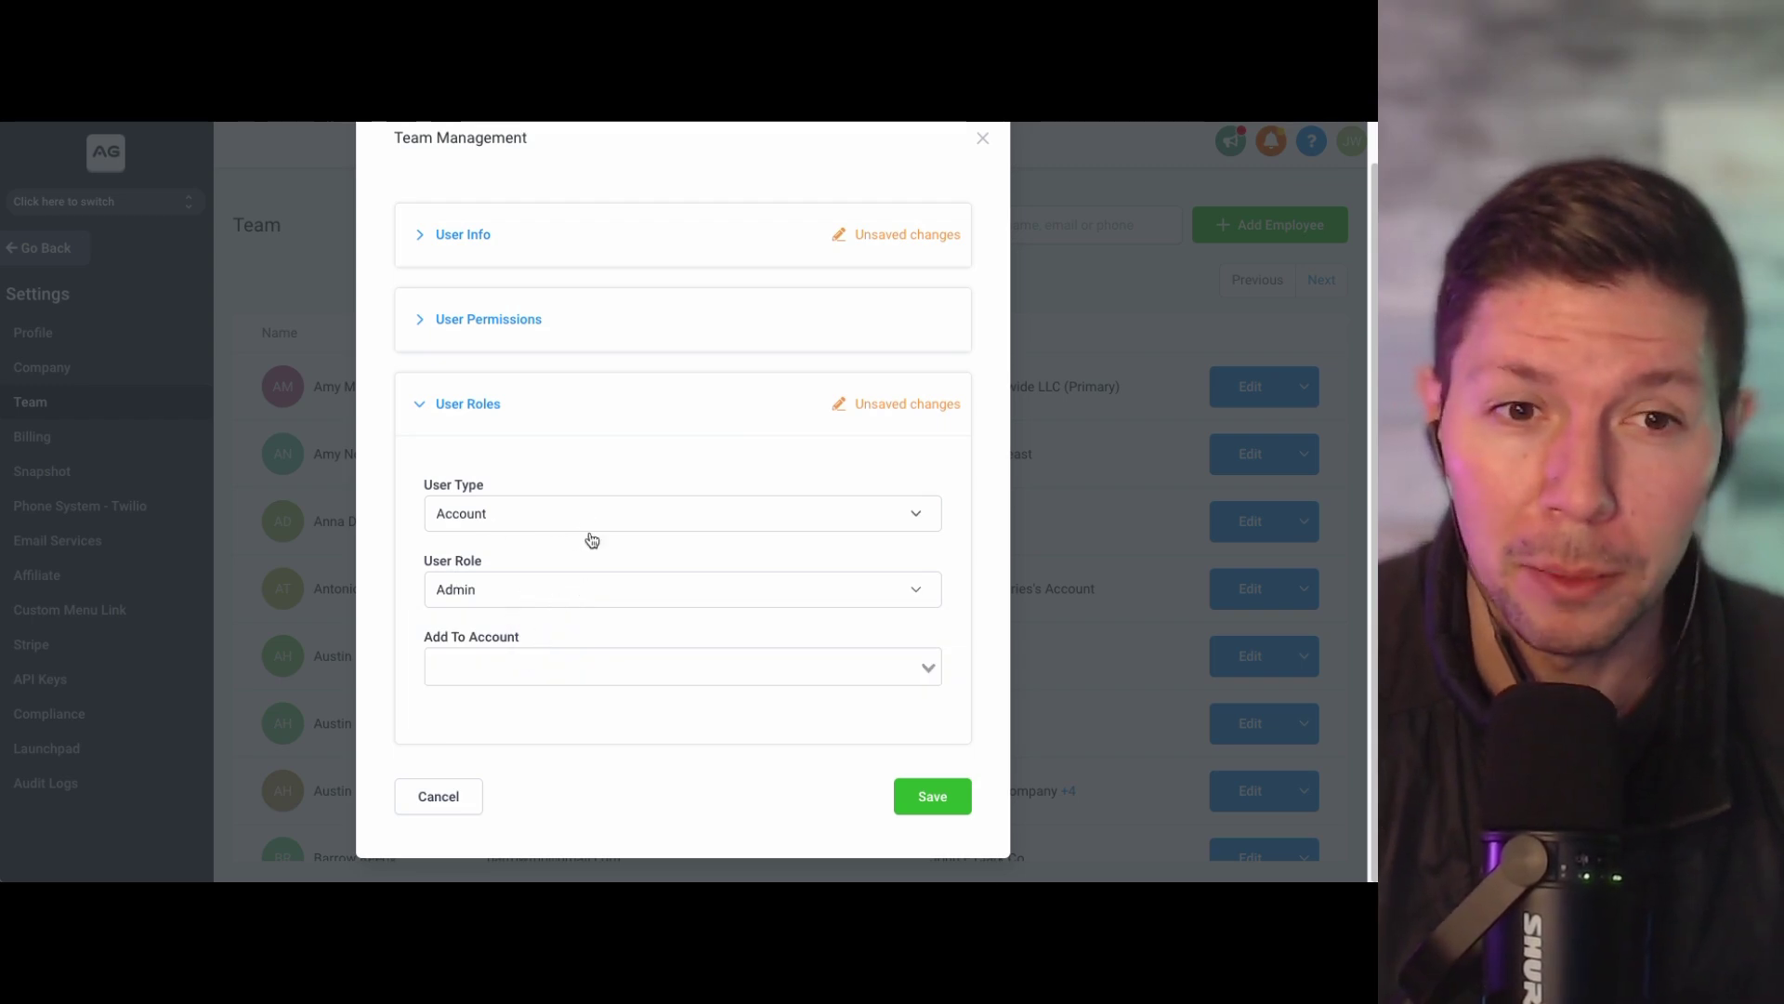
left_click(501, 604)
left_click(539, 607)
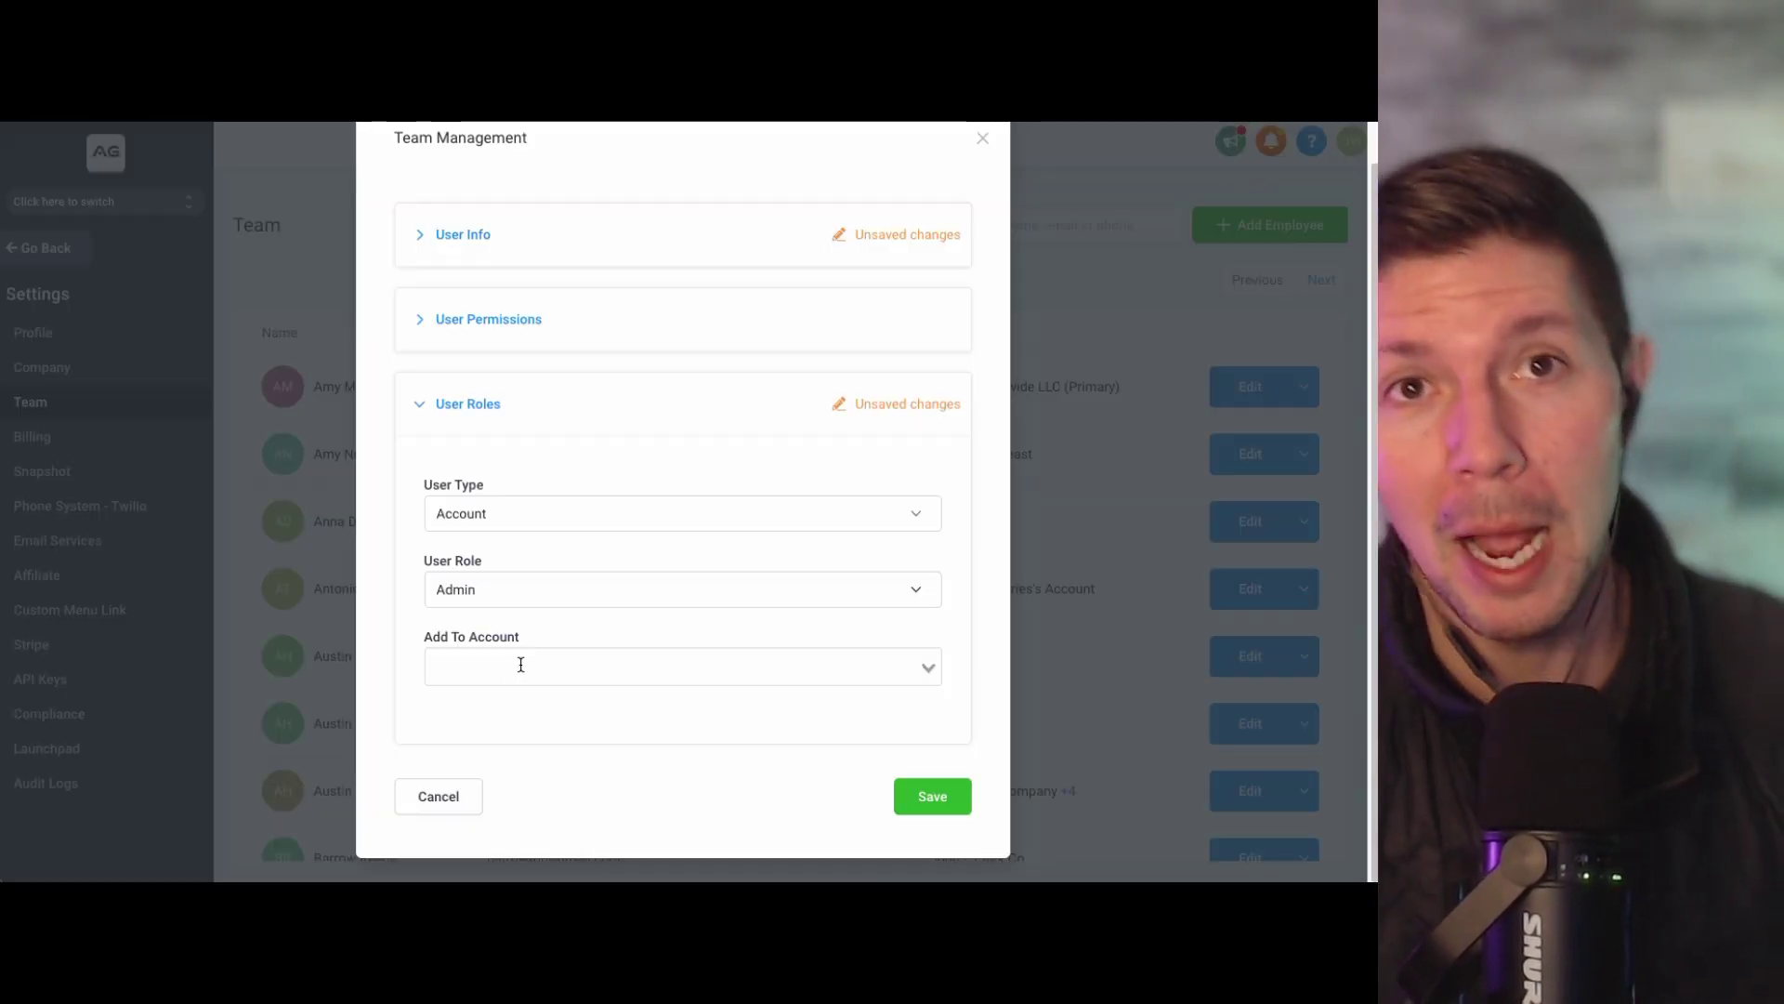
left_click(606, 672)
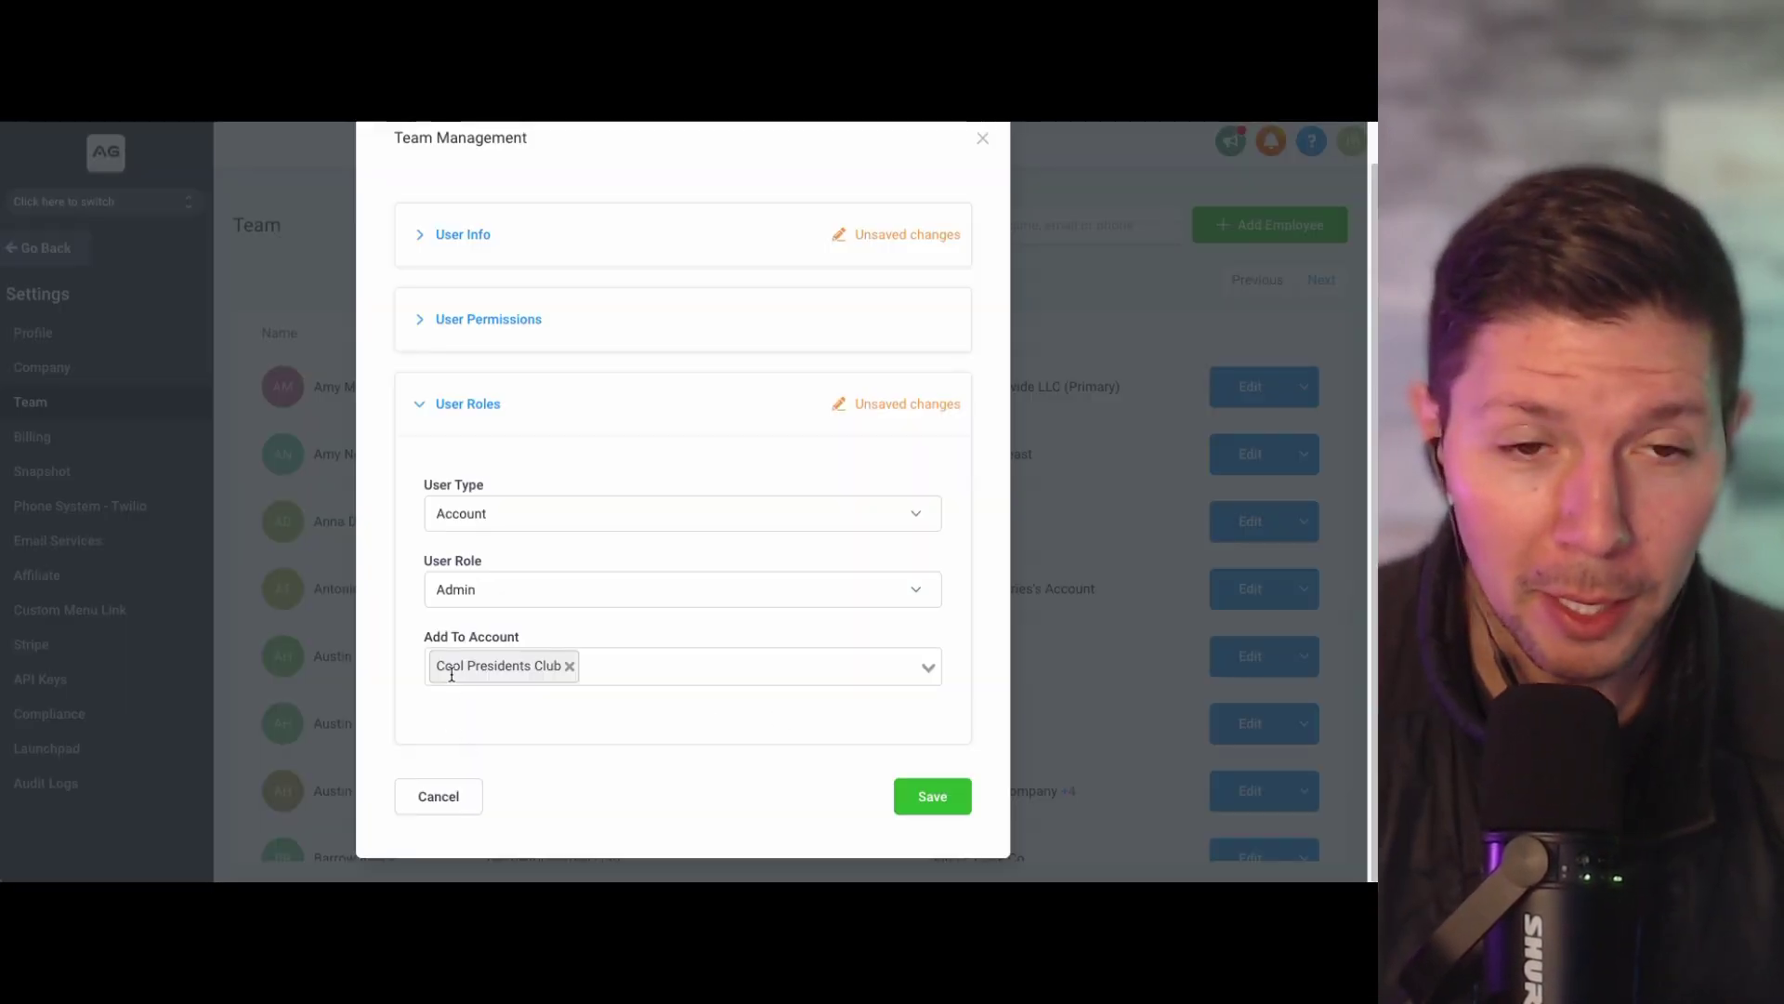
Save the new employee in the Team Management dialog
left_click(926, 800)
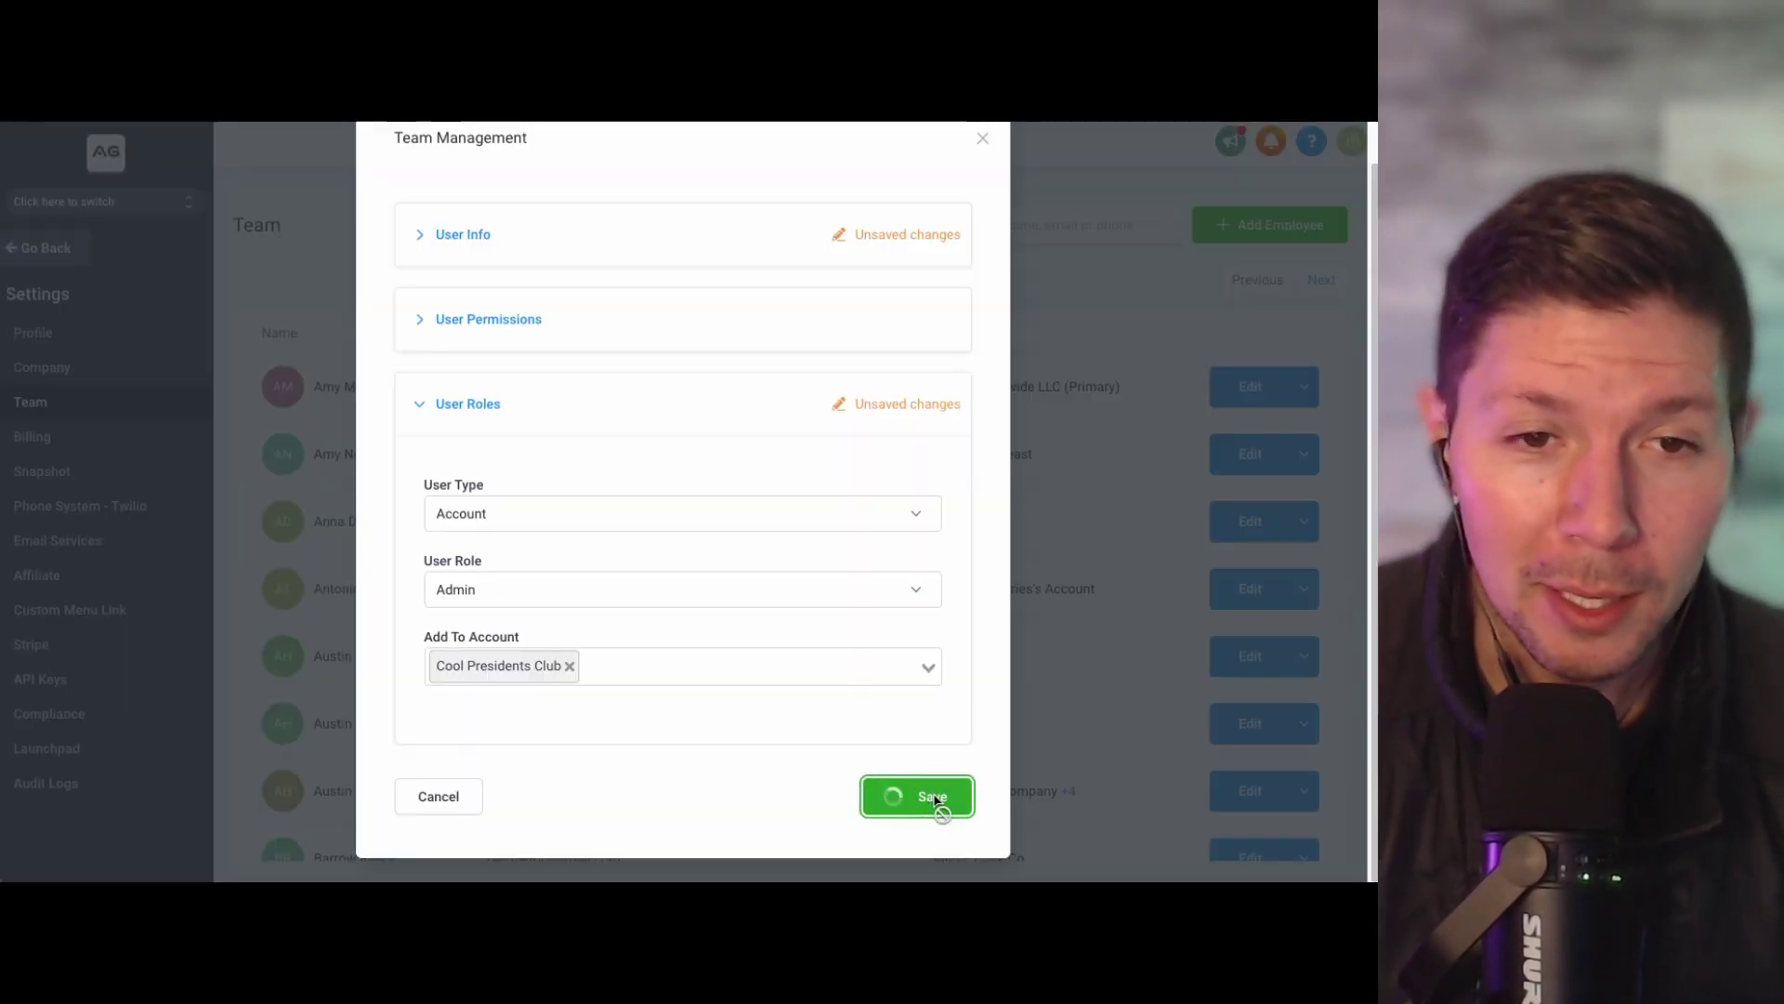